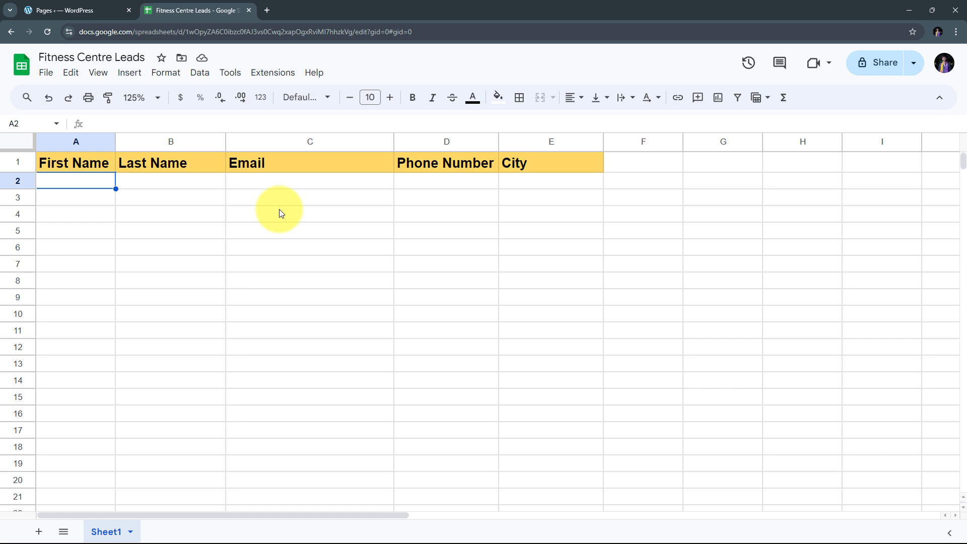
left_click(51, 10)
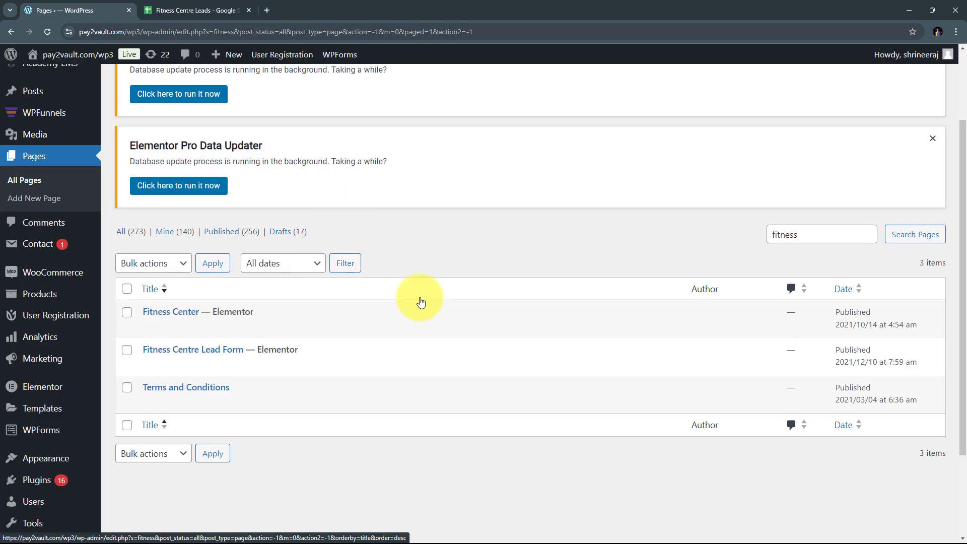
left_click(177, 11)
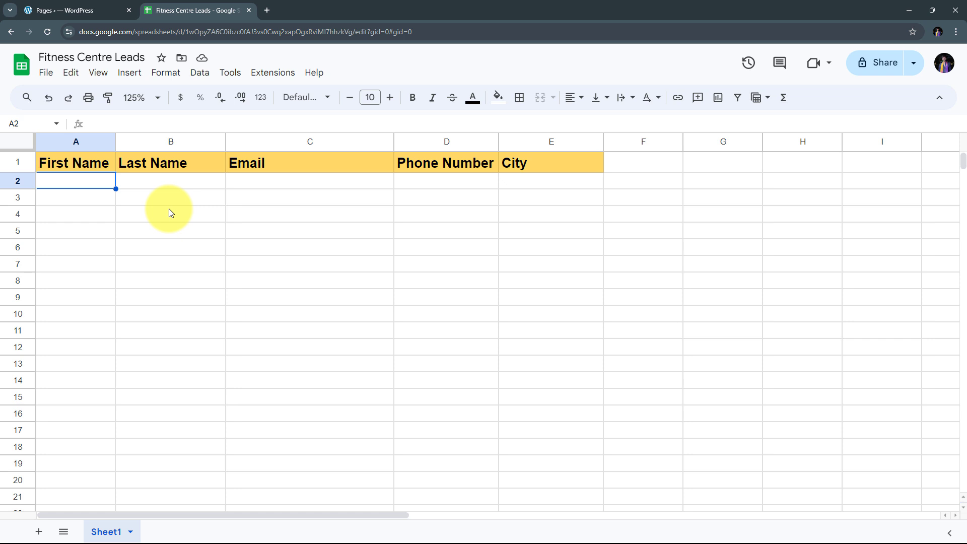
left_click(70, 9)
left_click(192, 9)
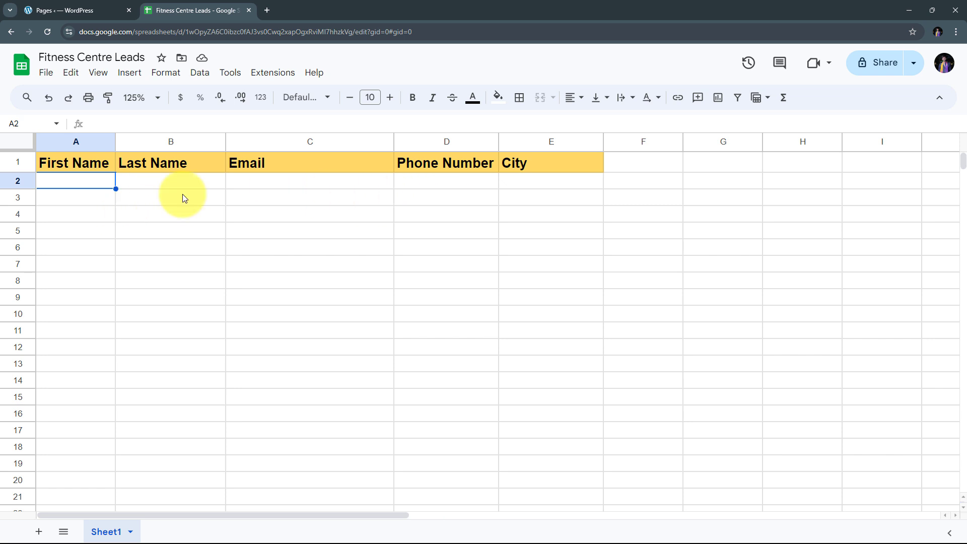
Step: Go to Pabbly.com in a new Chrome tab and sign in to the Pabbly account
left_click(267, 10)
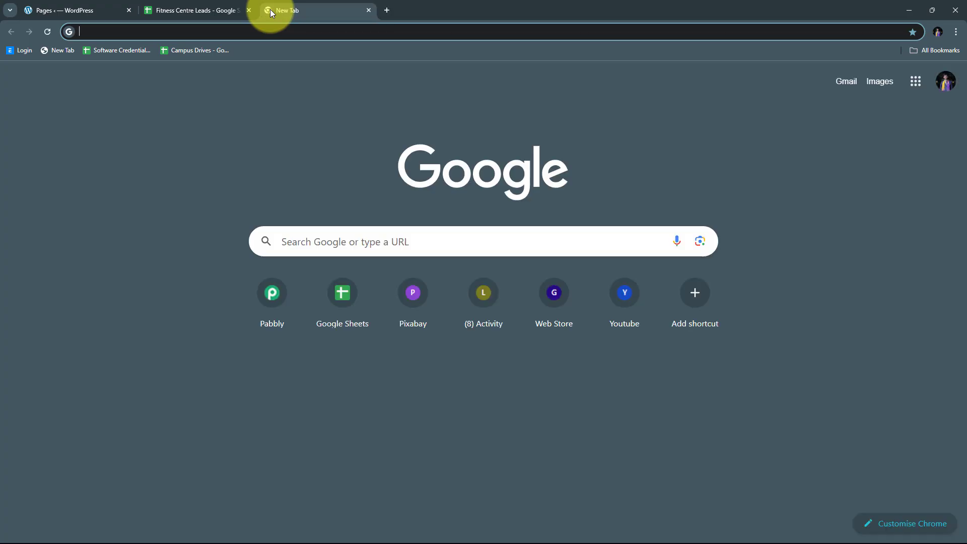
type("Pabbl")
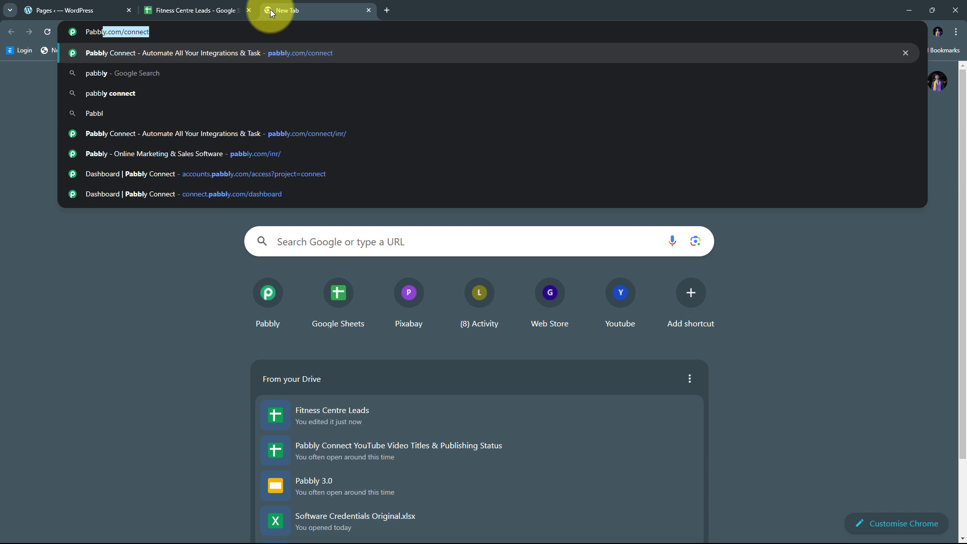
type("y.com")
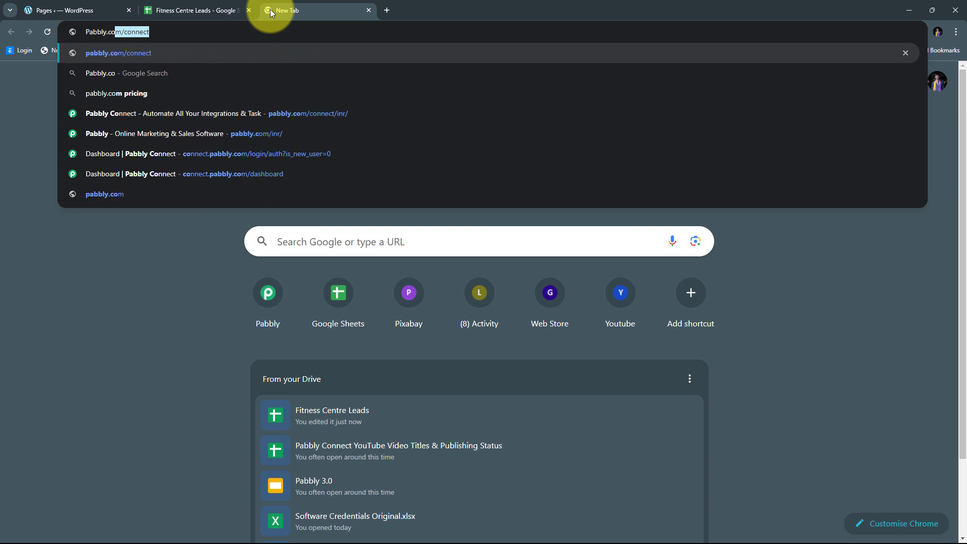
key("Return")
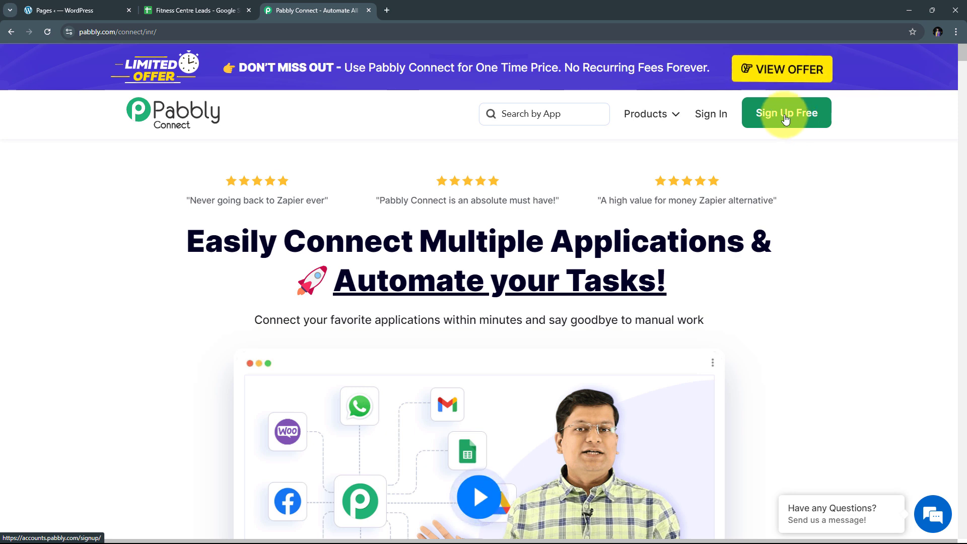
left_click(706, 115)
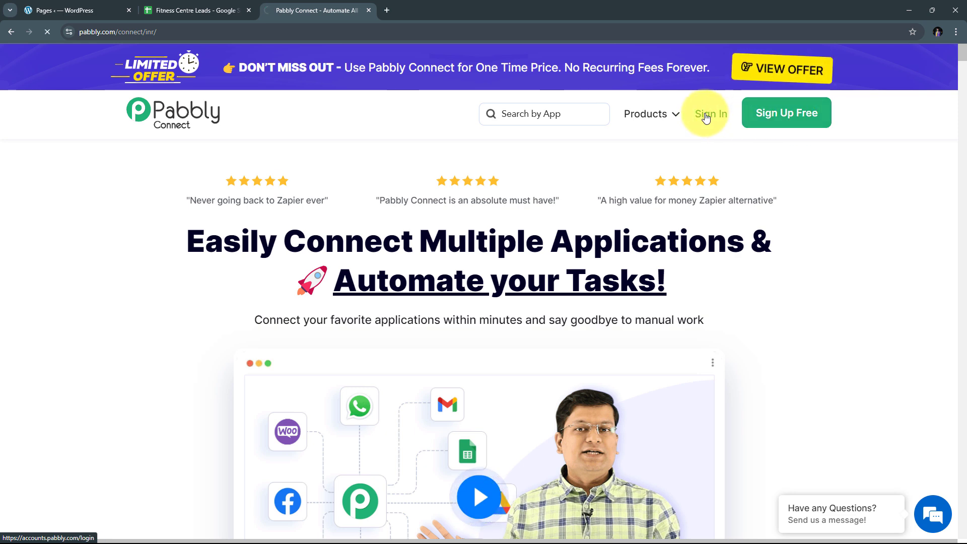
scroll(310, 152, "down", 1)
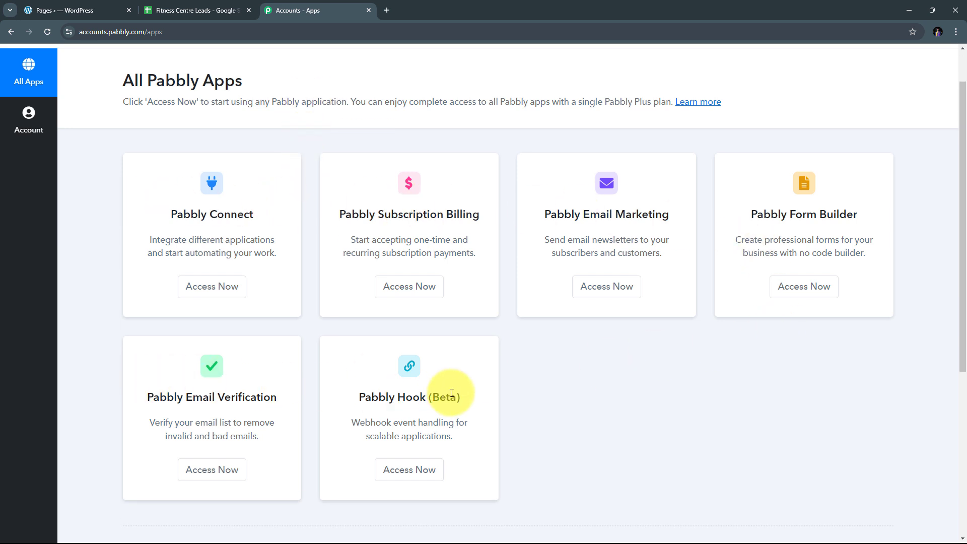
Step: Launch Pabbly Connect from the All Pabbly Apps page with Access Now
left_click_drag(163, 215, 274, 219)
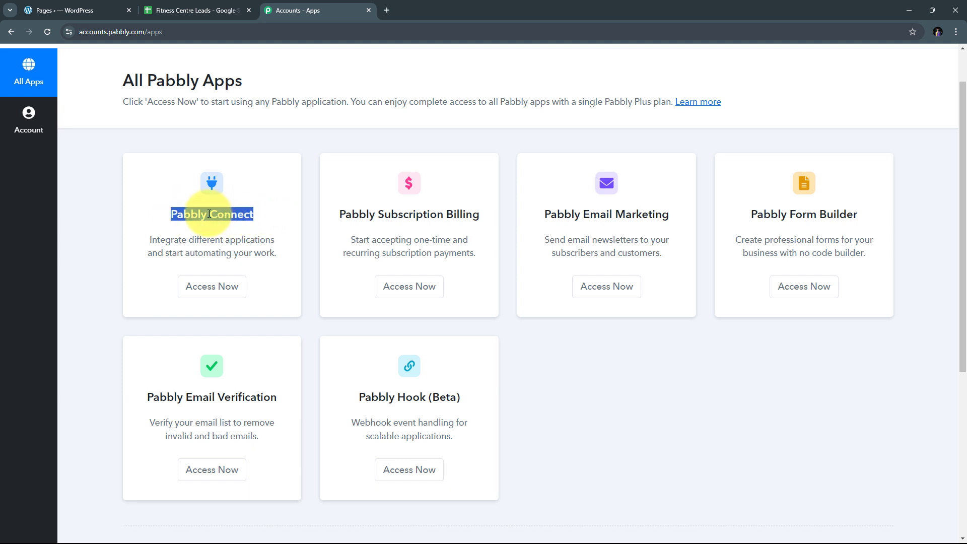
left_click(212, 288)
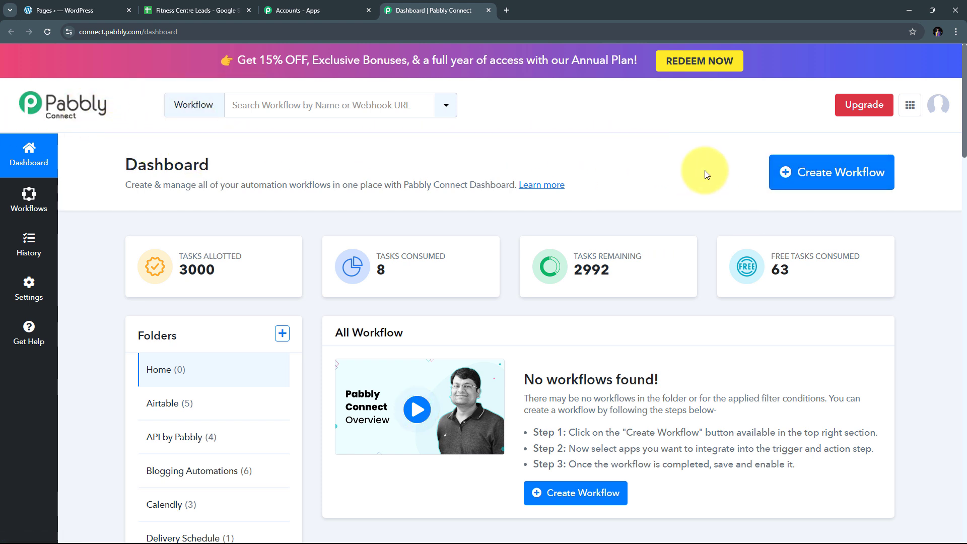
Step: Create a workflow named 'Add Elementor Form Response in Google Sheets' in the Elementor folder
left_click(816, 175)
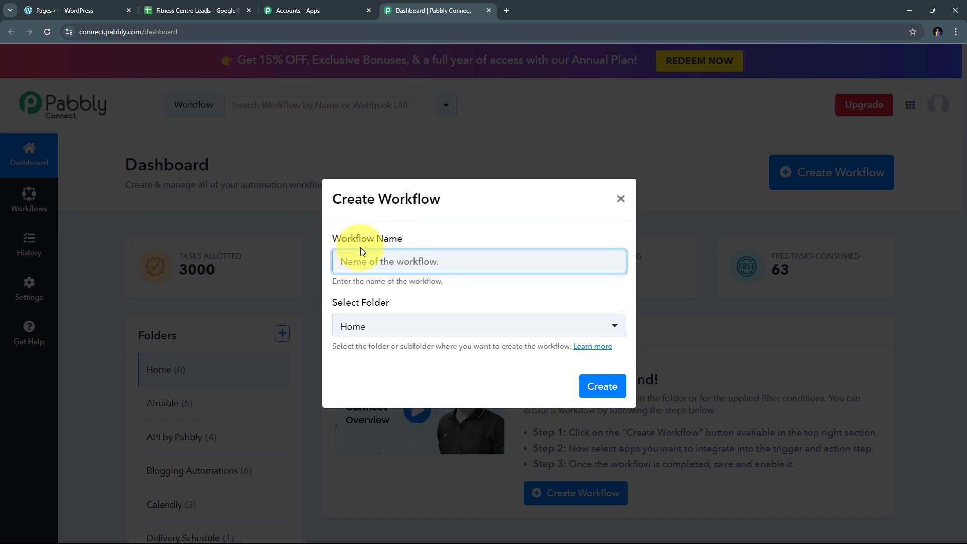
type("Add Elementor Form Response in Google Sheets")
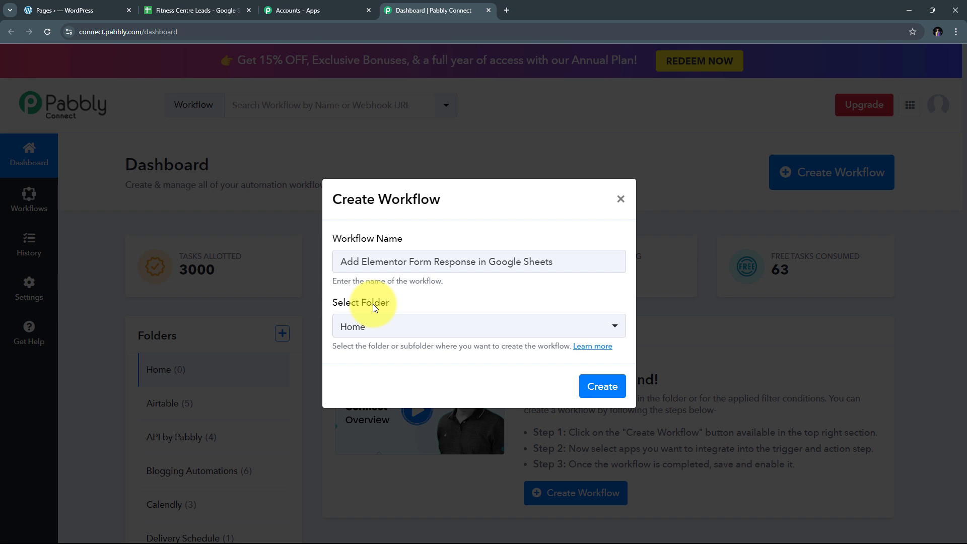
left_click(487, 327)
scroll(454, 186, "down", 3)
scroll(451, 187, "down", 1)
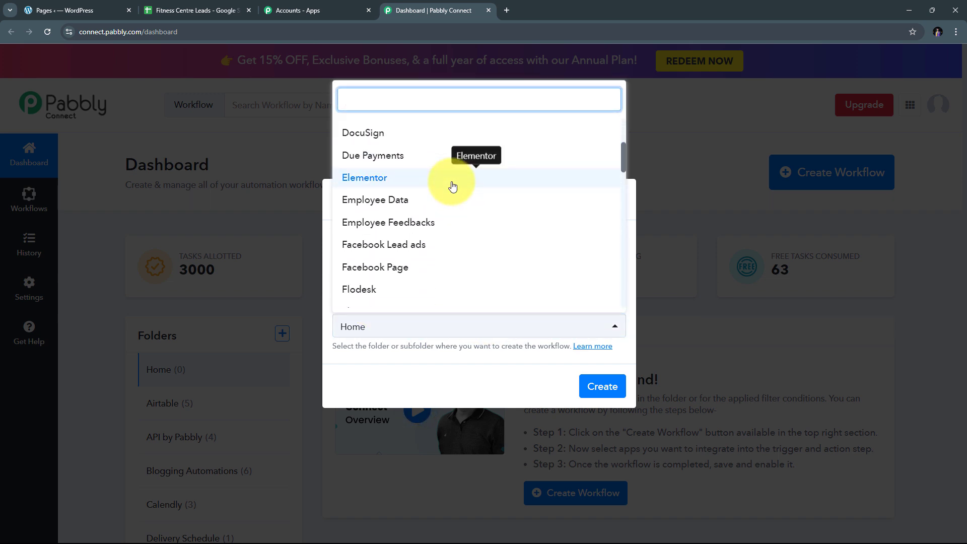
scroll(452, 186, "up", 2)
scroll(451, 186, "down", 5)
scroll(452, 186, "up", 8)
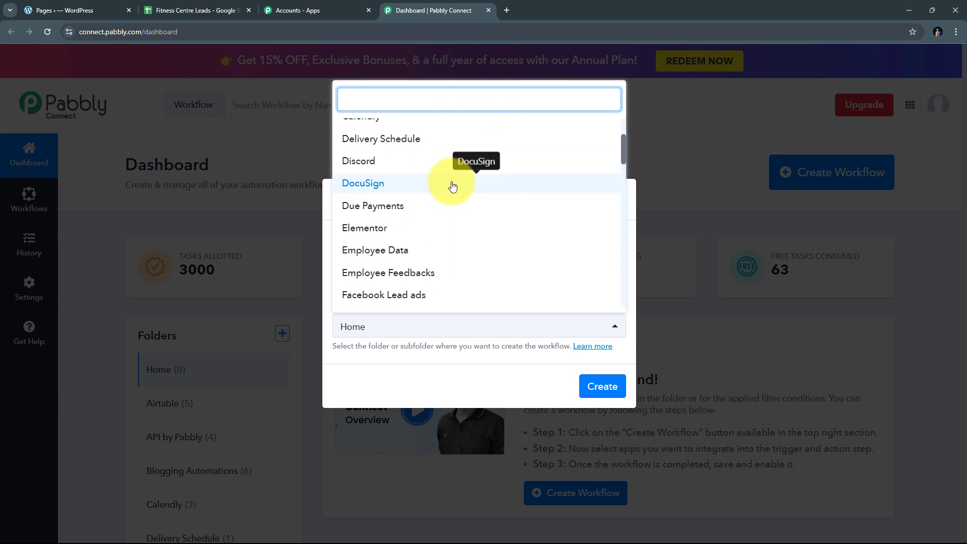
scroll(452, 187, "down", 3)
scroll(452, 187, "down", 1)
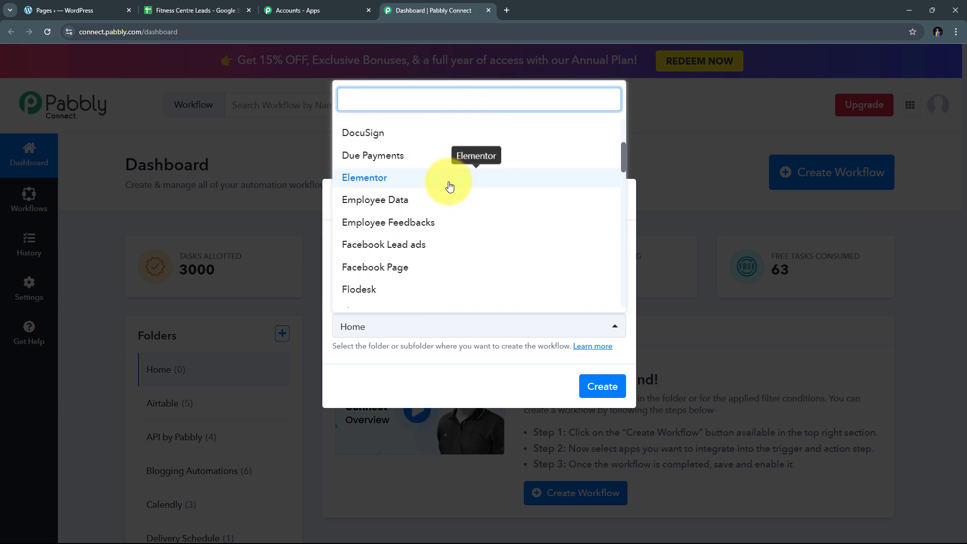
left_click(375, 186)
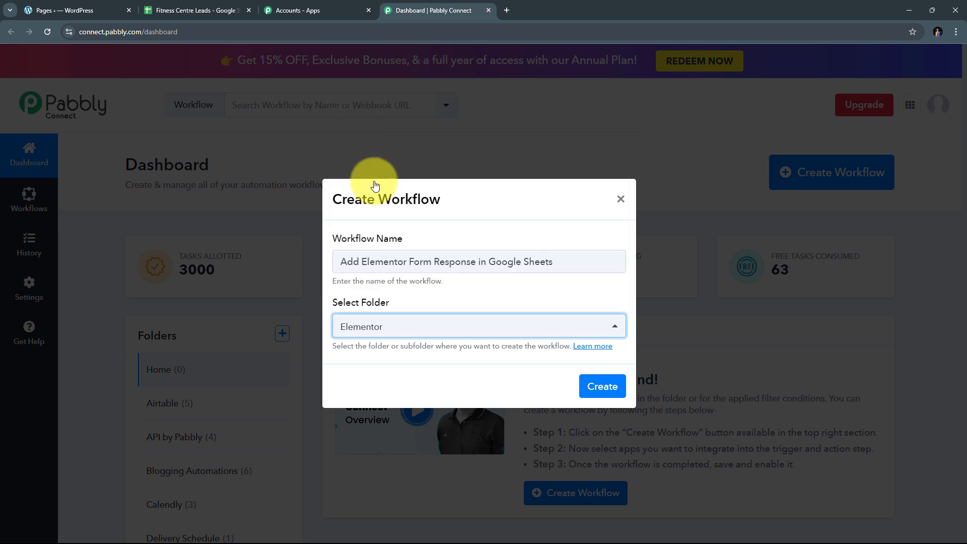
left_click(602, 386)
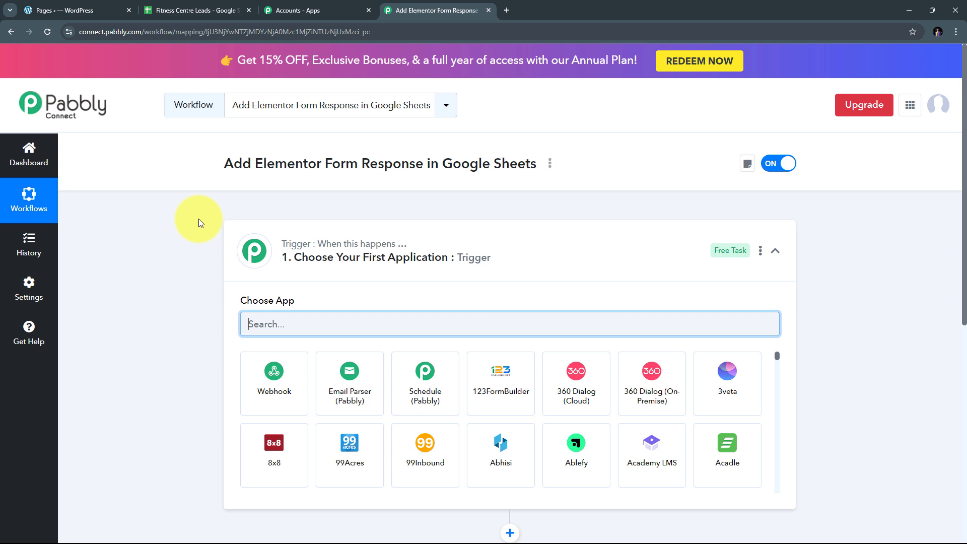
Step: Pick Elementor as the trigger app with the New Form Submission trigger event
scroll(198, 218, "down", 3)
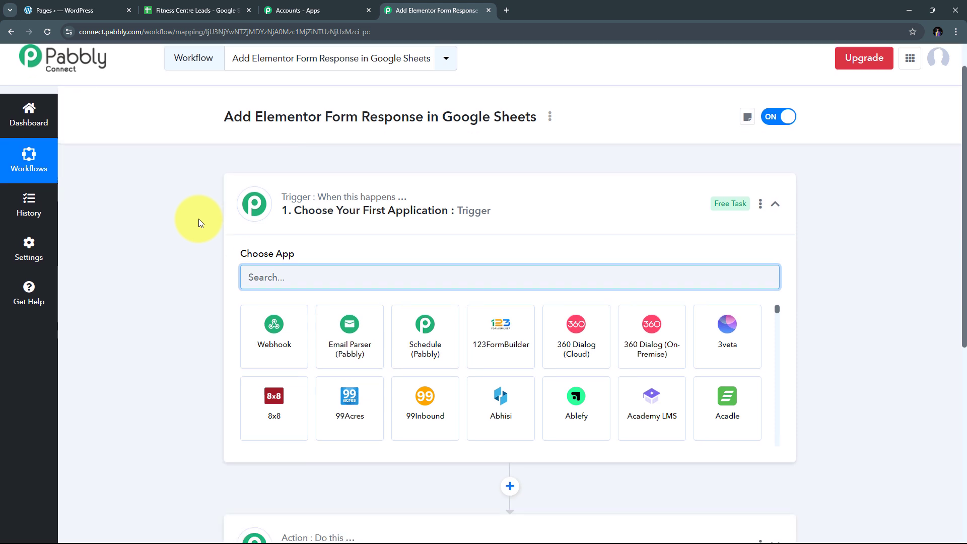
scroll(198, 218, "up", 1)
scroll(199, 218, "down", 1)
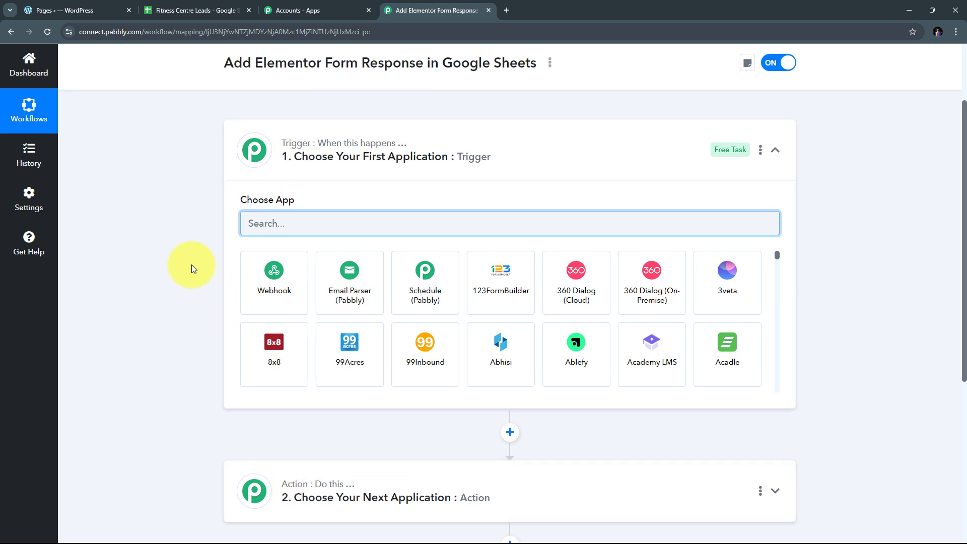
scroll(186, 232, "down", 1)
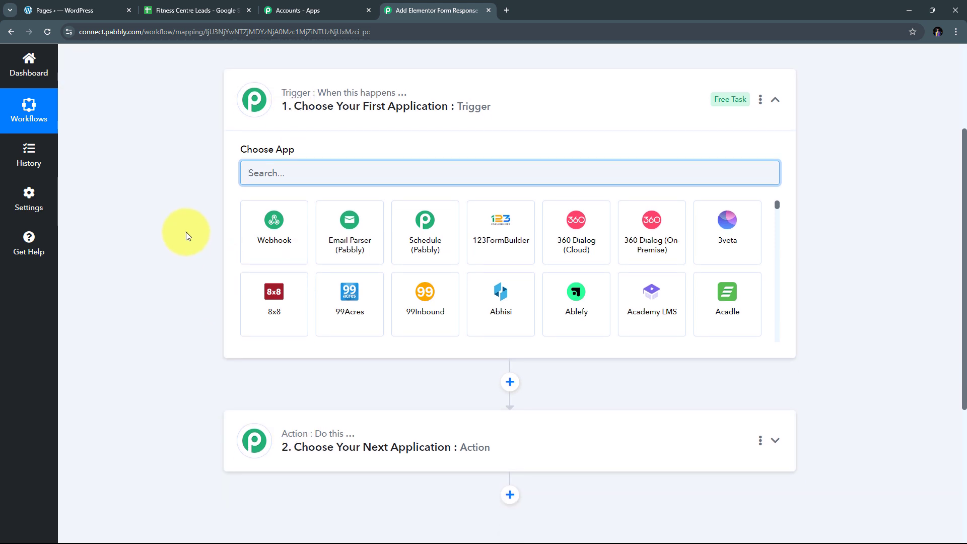
mouse_move(302, 96)
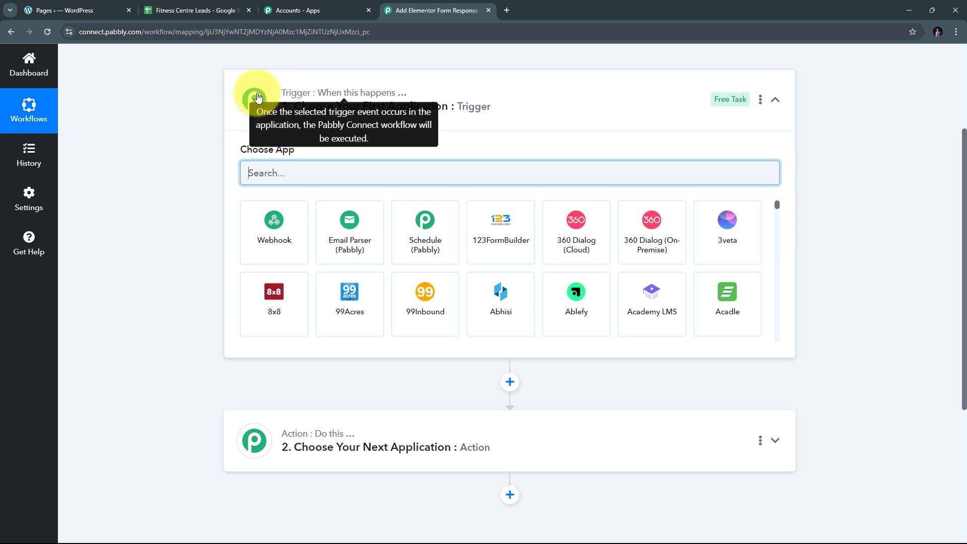
mouse_move(297, 439)
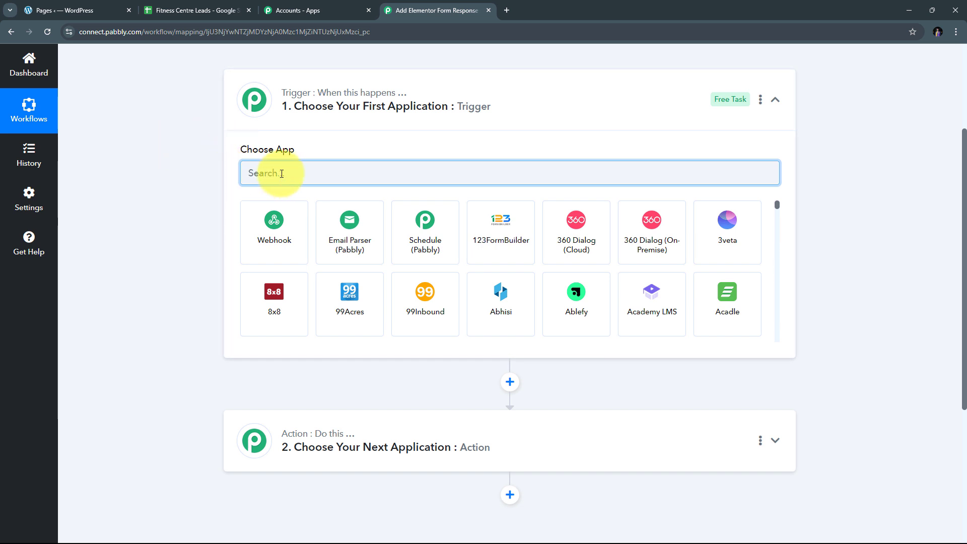
left_click(299, 173)
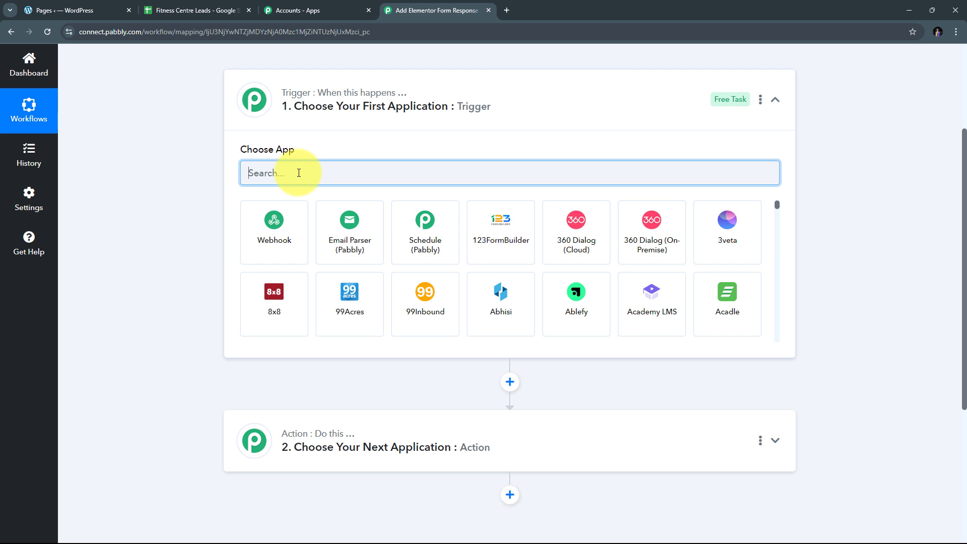
type("Elementor")
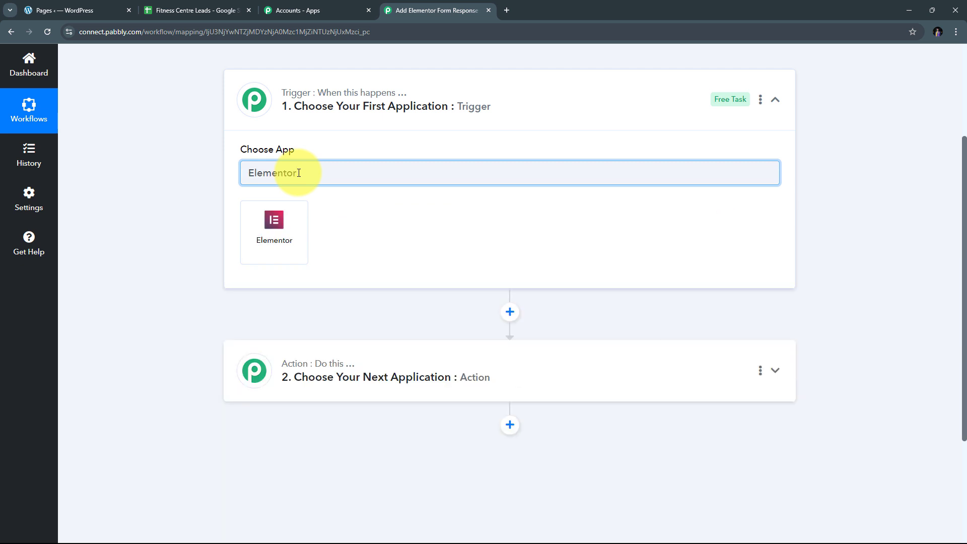
left_click(274, 221)
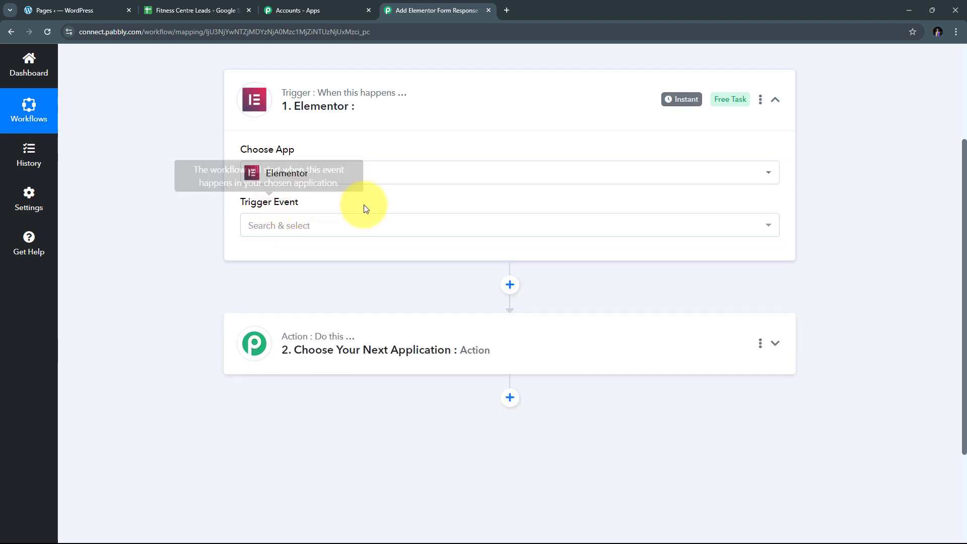
left_click(406, 225)
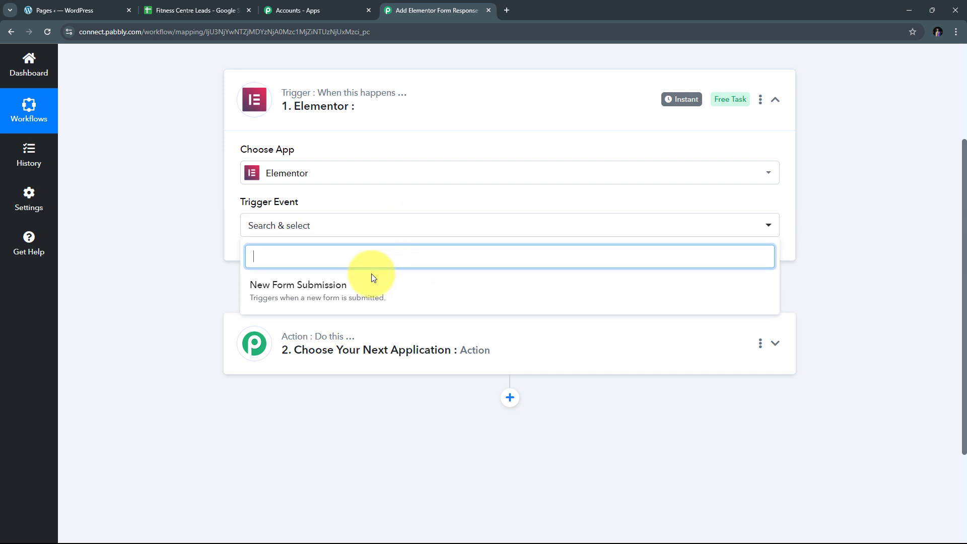
left_click(319, 287)
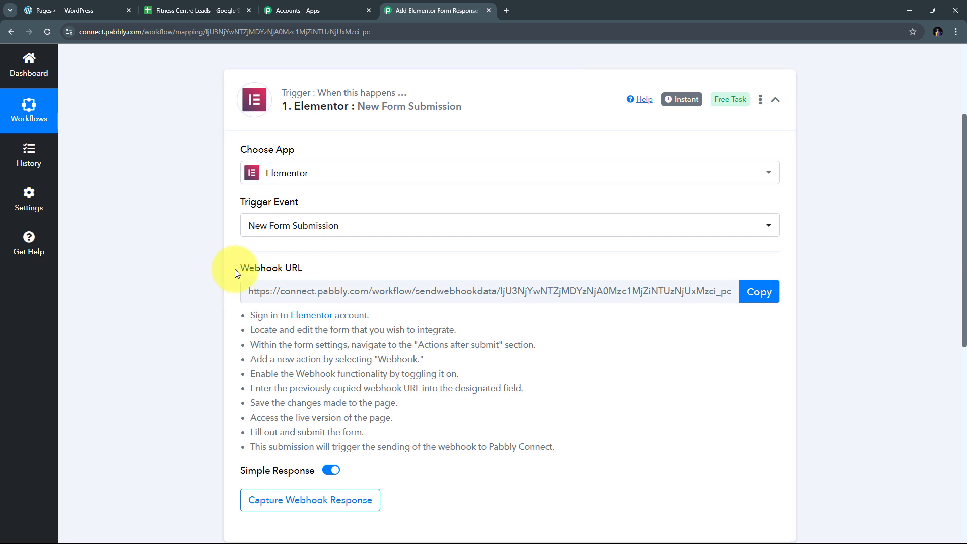
Step: Copy the Elementor webhook URL and switch back to the WordPress fitness pages tab
left_click_drag(235, 269, 366, 269)
mouse_move(272, 269)
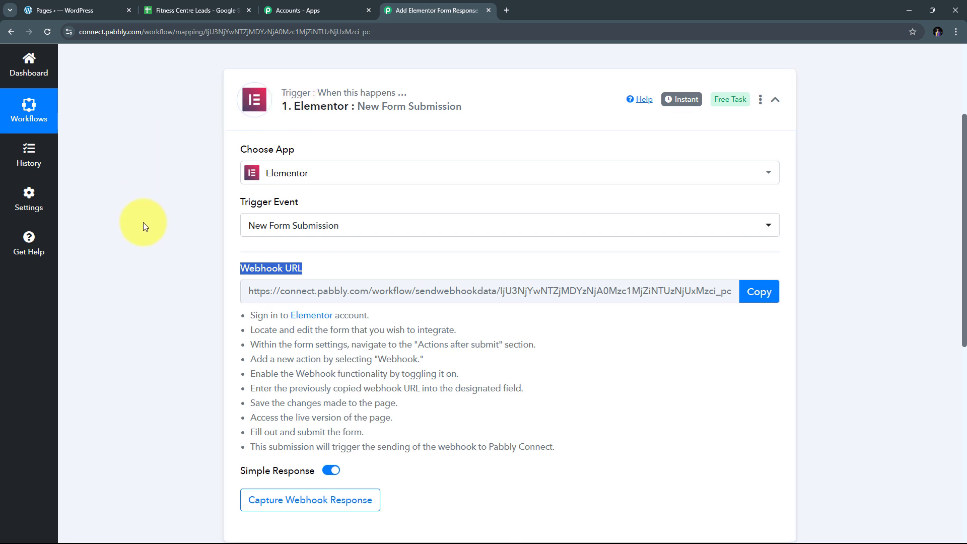
scroll(219, 201, "down", 2)
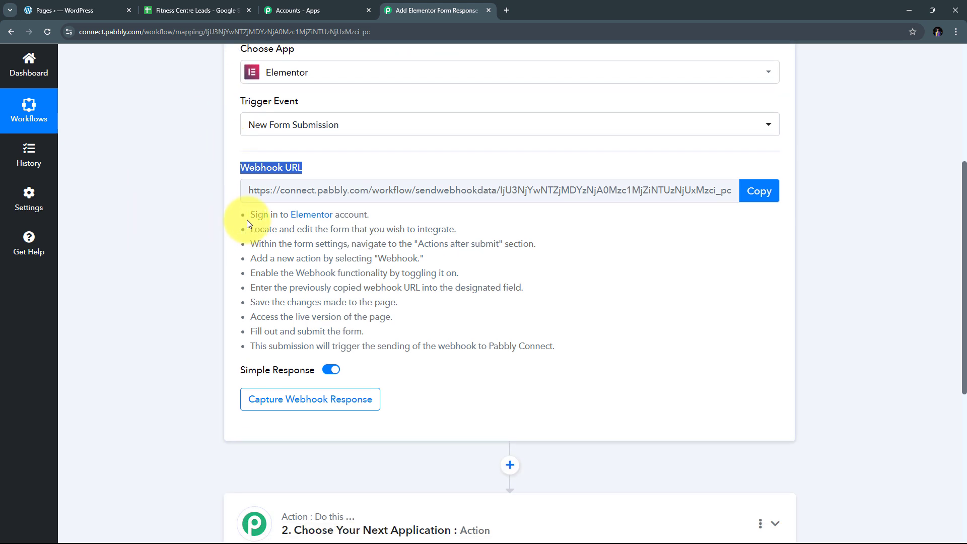
left_click_drag(247, 216, 602, 359)
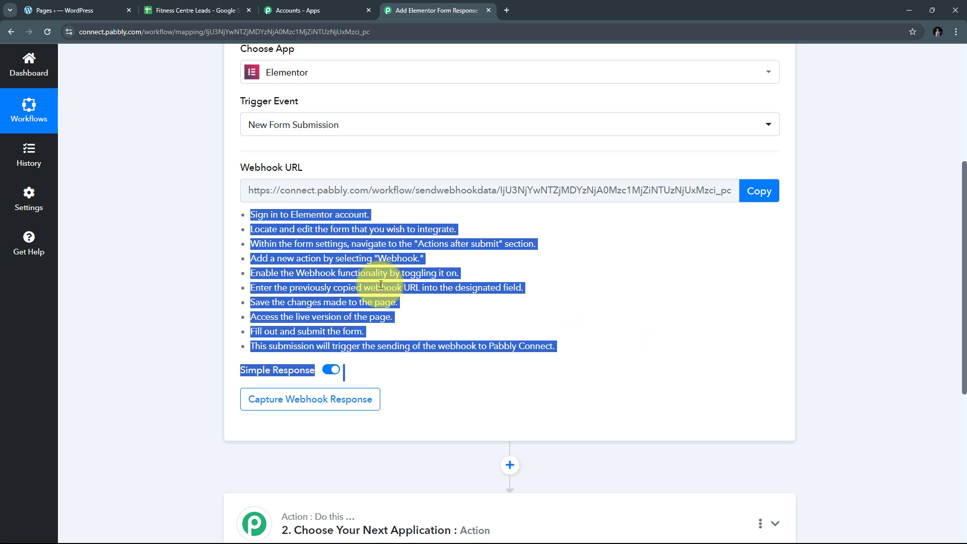
left_click(750, 191)
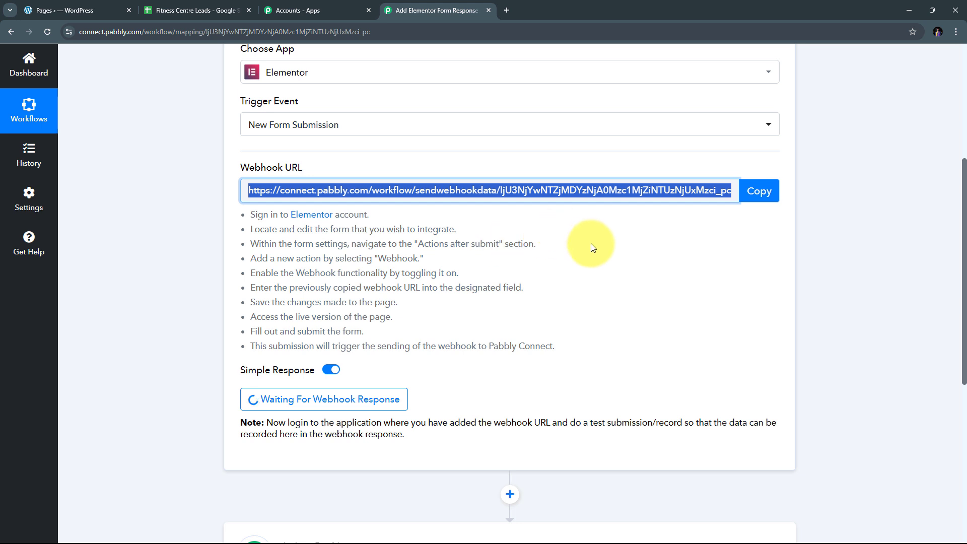
left_click(66, 6)
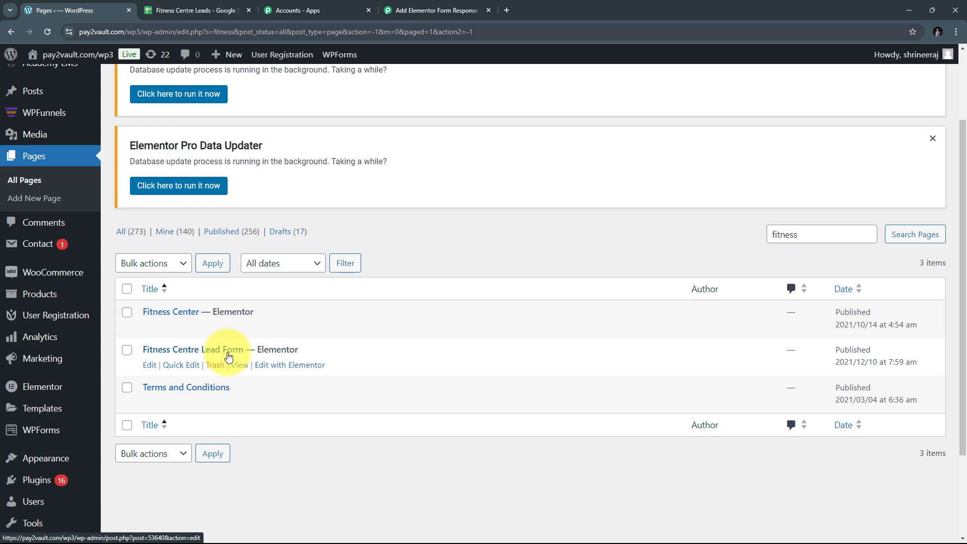
Step: Edit the Fitness Centre Lead Form page with Elementor
left_click(287, 369)
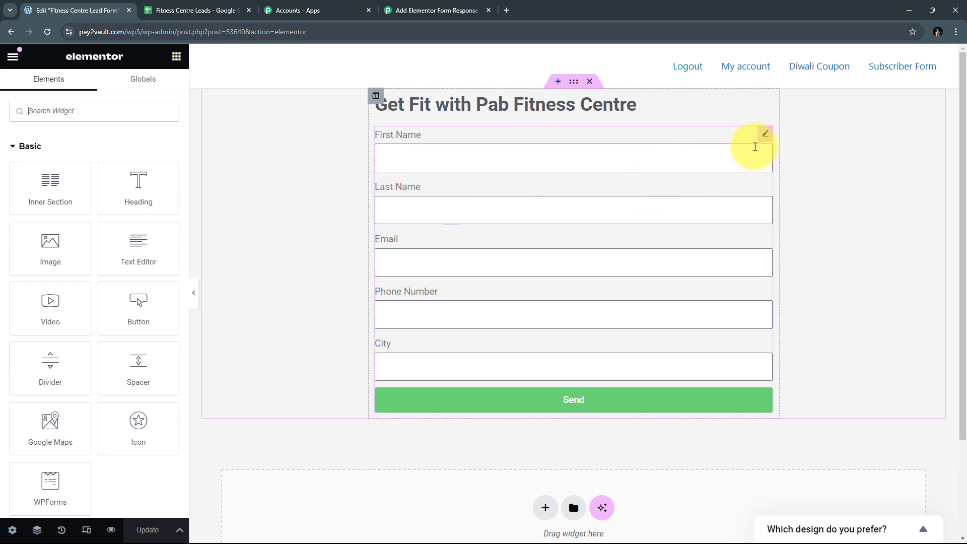
Step: Add a Webhook action under the lead form's Actions After Submit
left_click(765, 135)
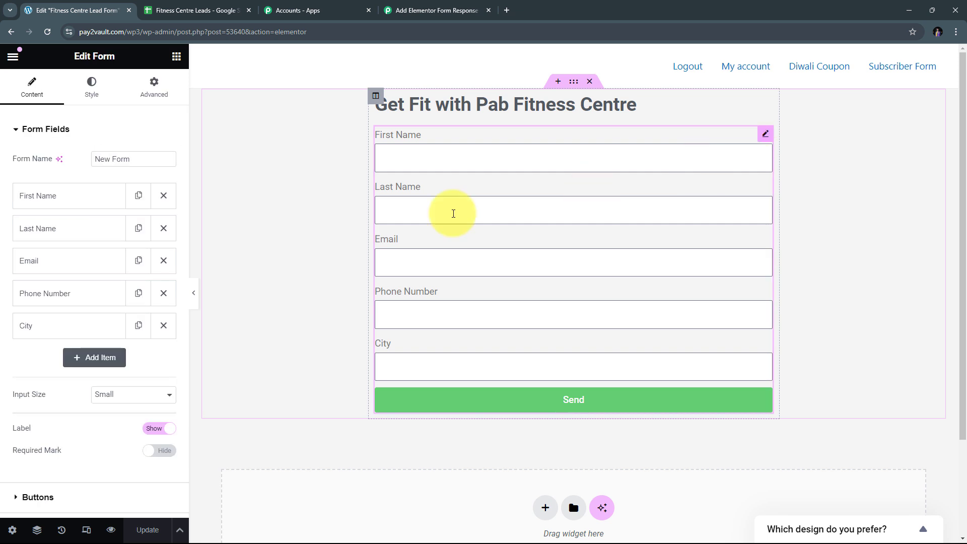
scroll(83, 203, "down", 3)
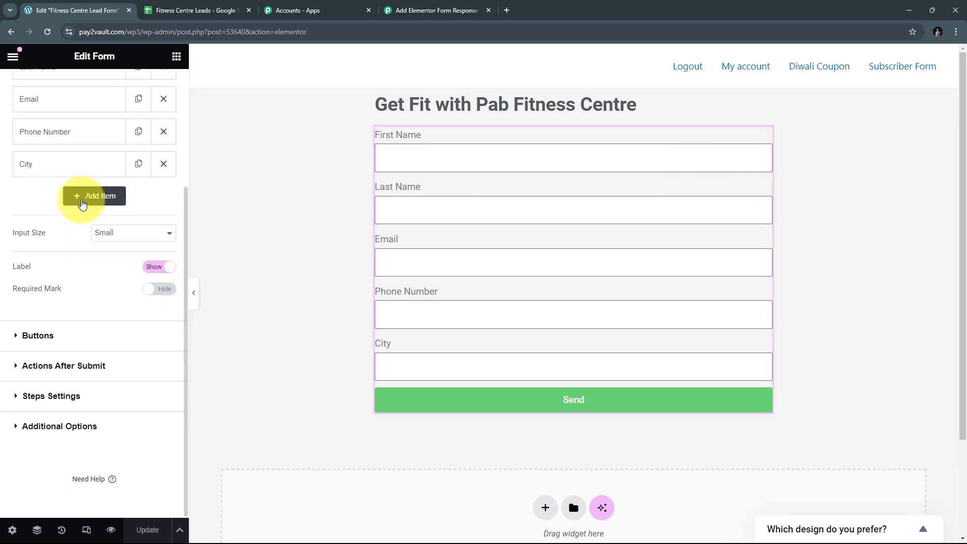
left_click(17, 368)
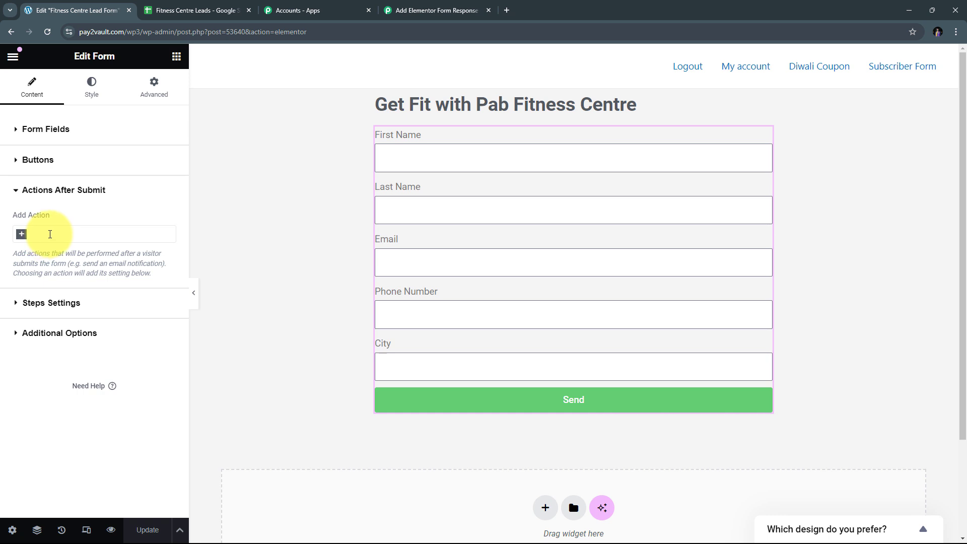
left_click(51, 235)
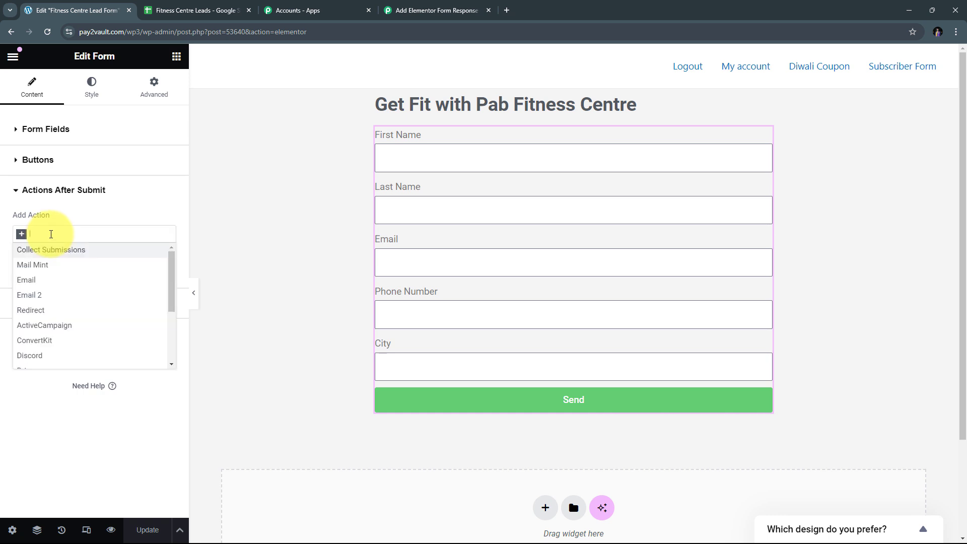
type("Web")
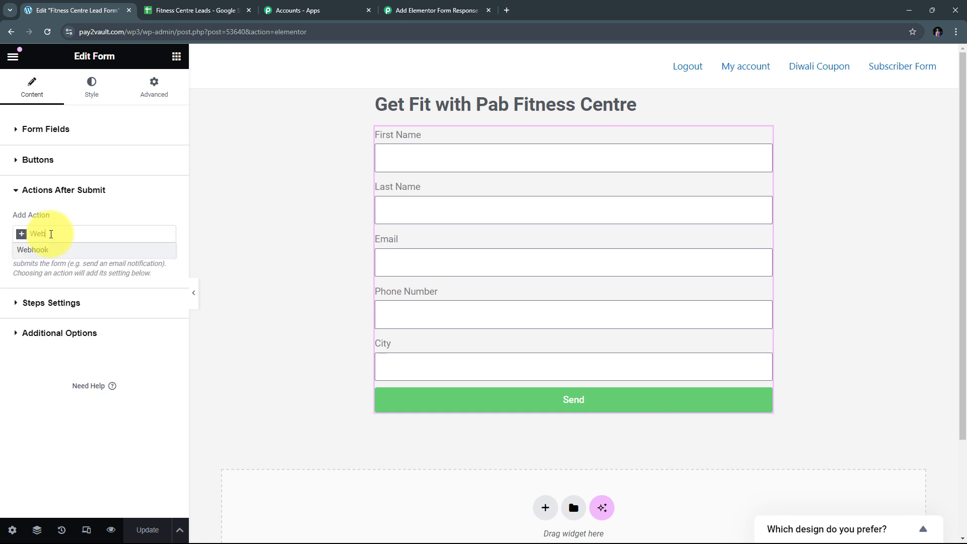
type("hook")
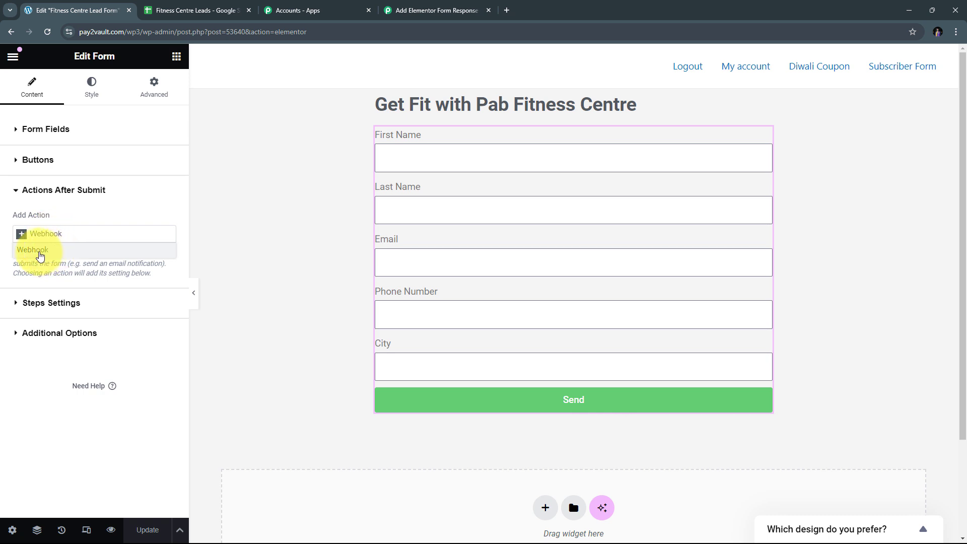
left_click(40, 250)
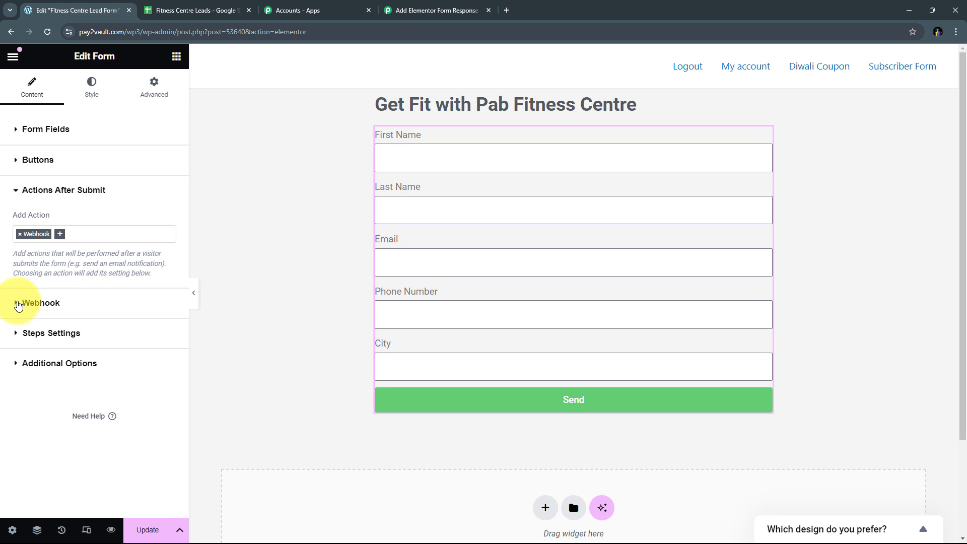
Step: Paste the Pabbly webhook URL into the Webhook URL field and update the page
left_click(18, 305)
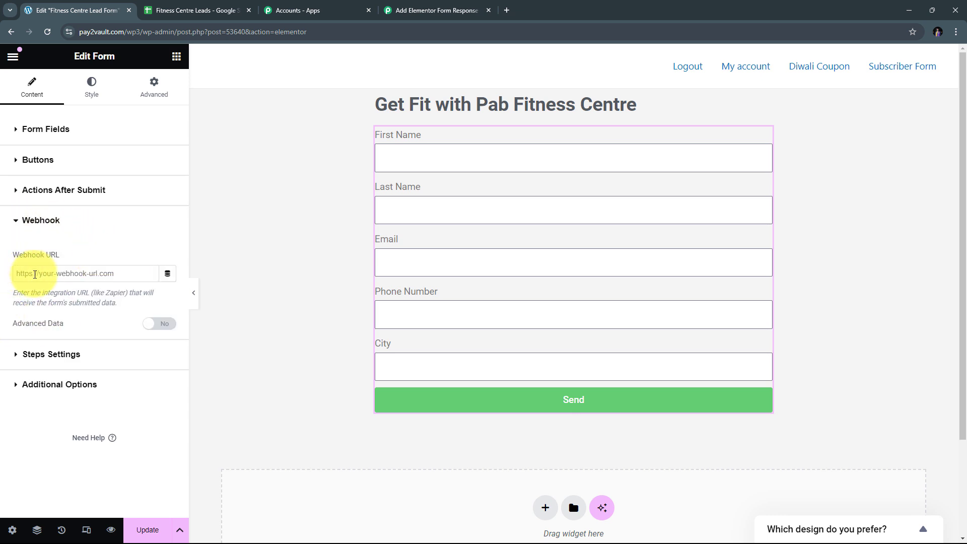
right_click(34, 275)
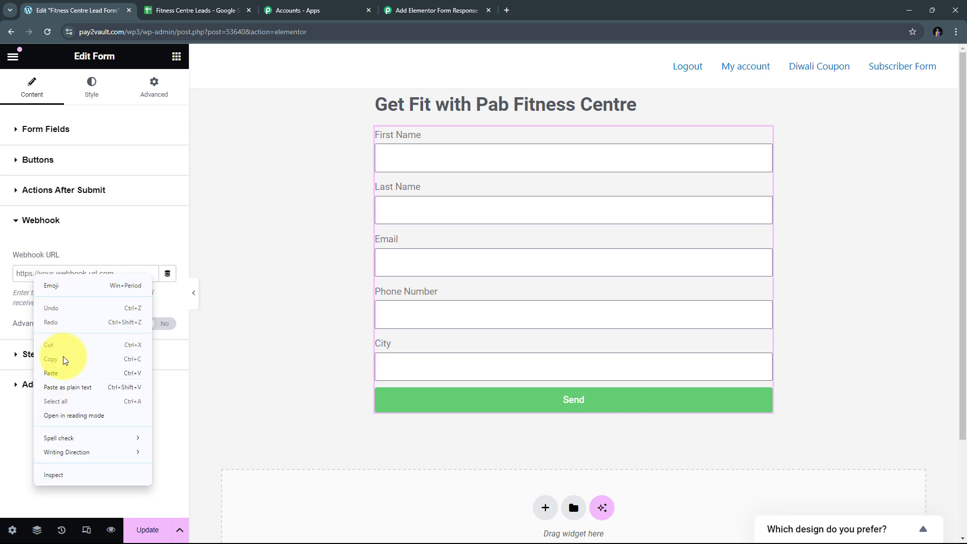
left_click(50, 373)
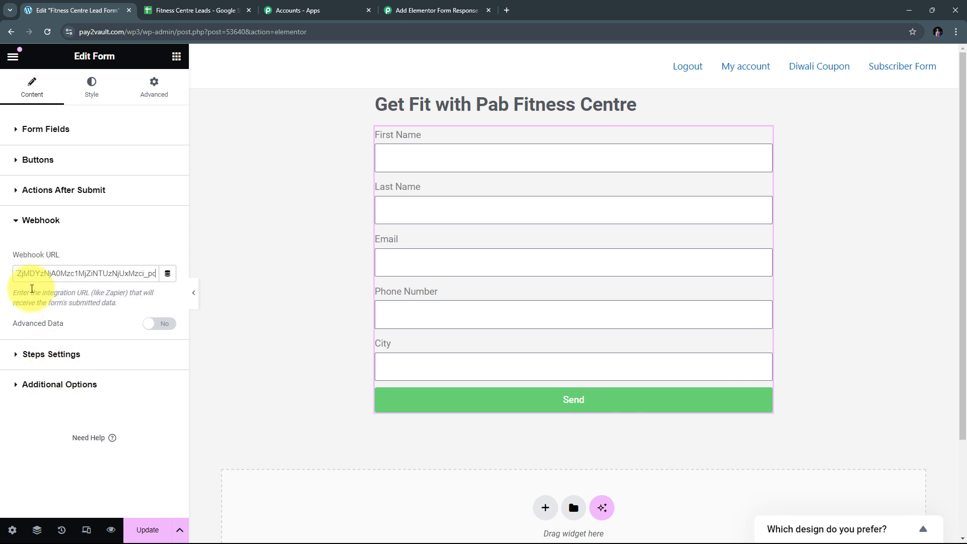
left_click(84, 245)
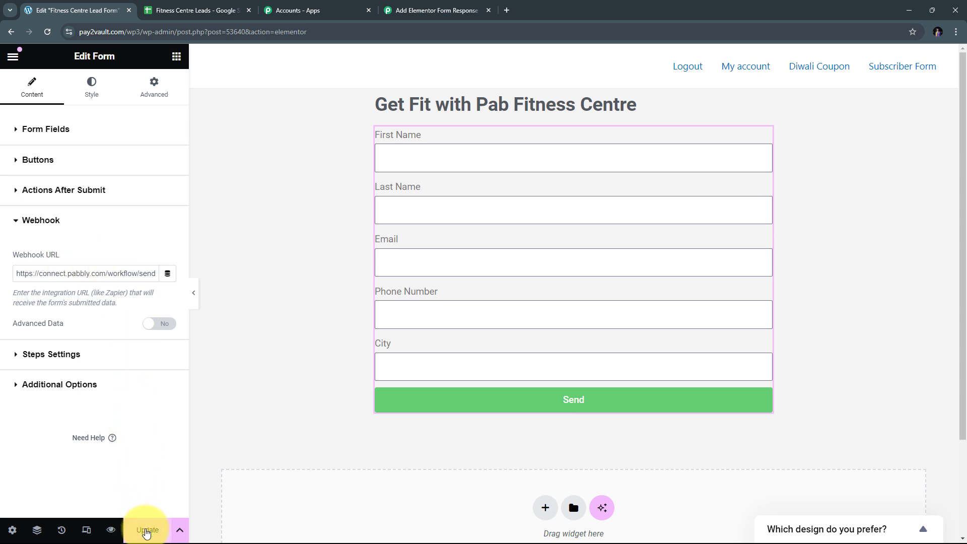
left_click(146, 531)
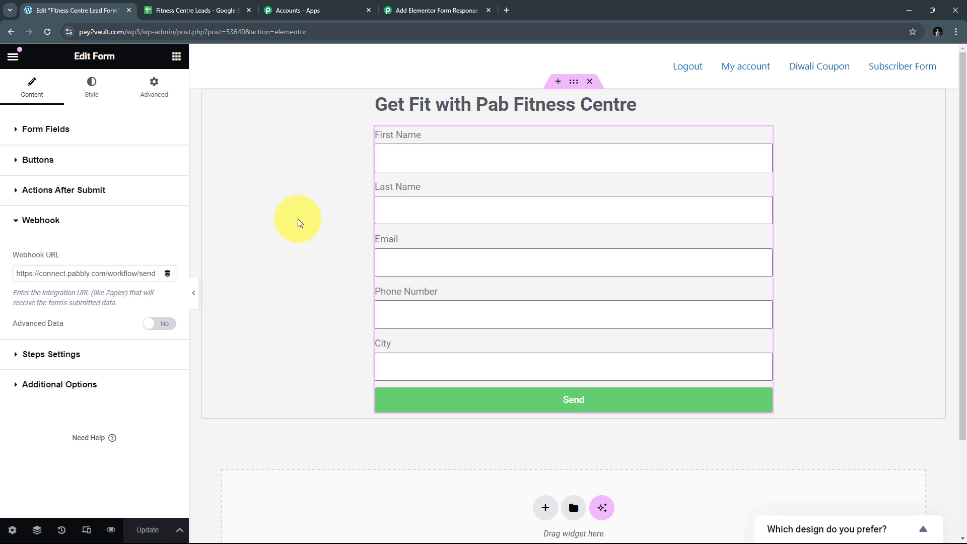
left_click(413, 4)
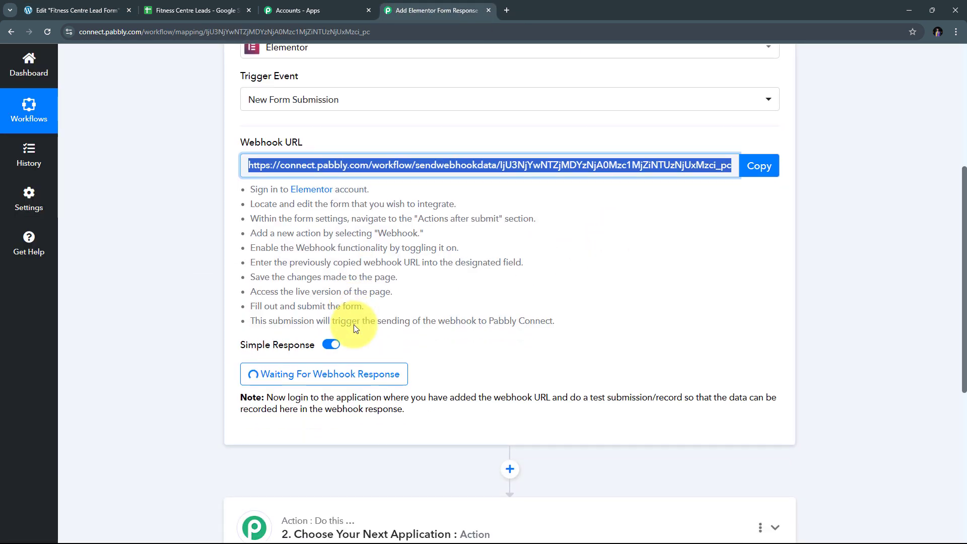
scroll(354, 328, "down", 1)
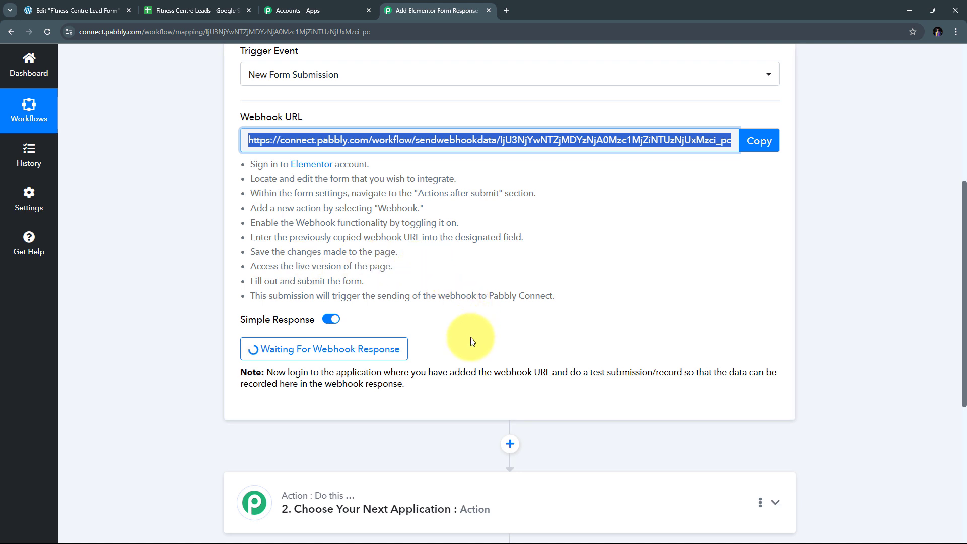
left_click(55, 4)
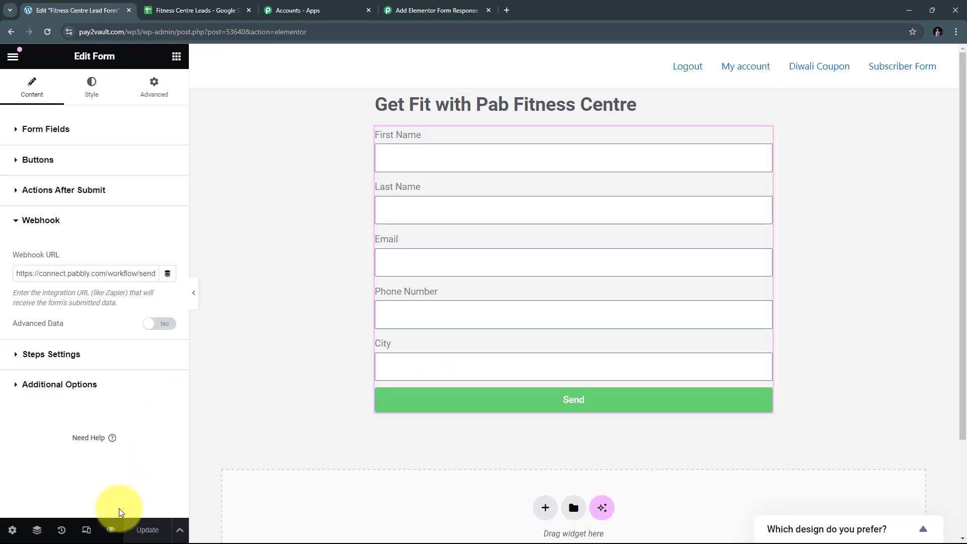
Step: Preview the form page and enter the test lead's first and last name
left_click(110, 530)
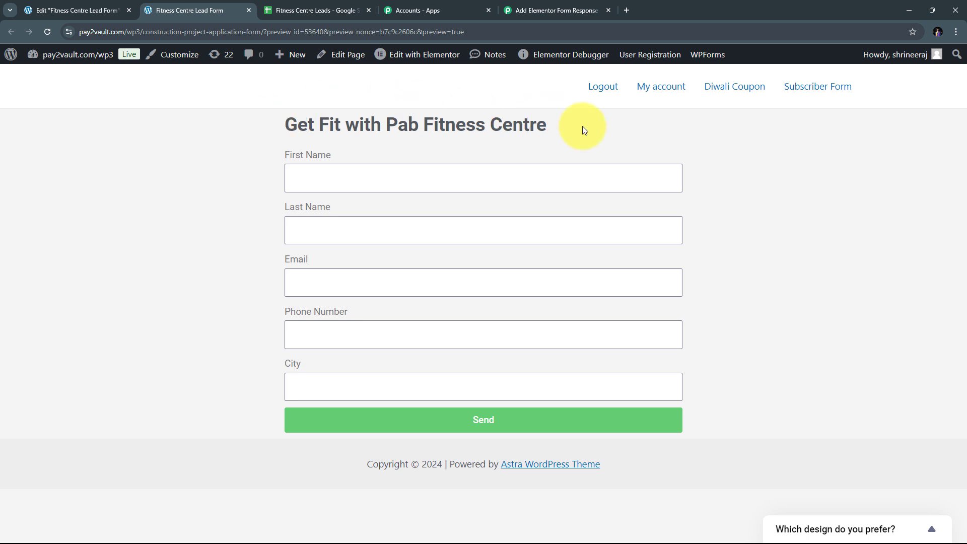
left_click(321, 178)
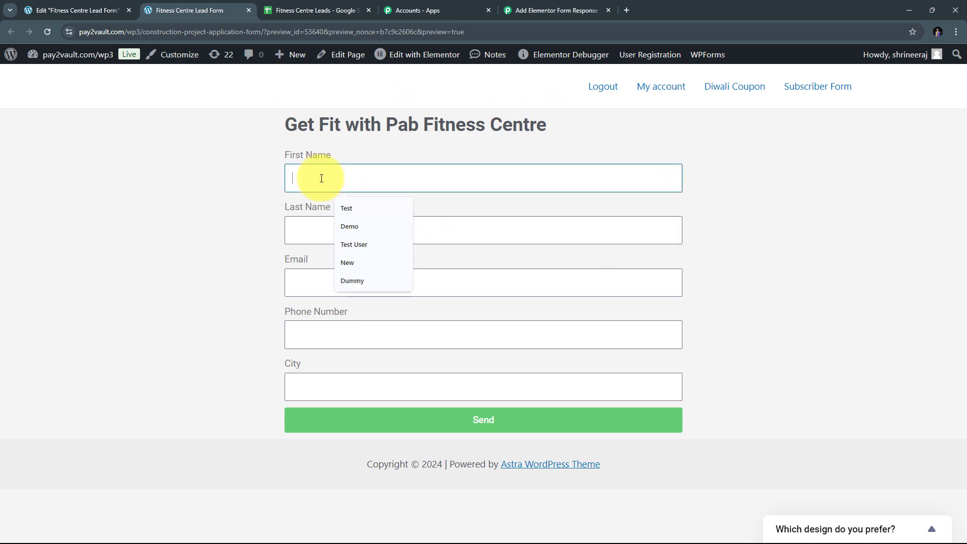
key("Tab")
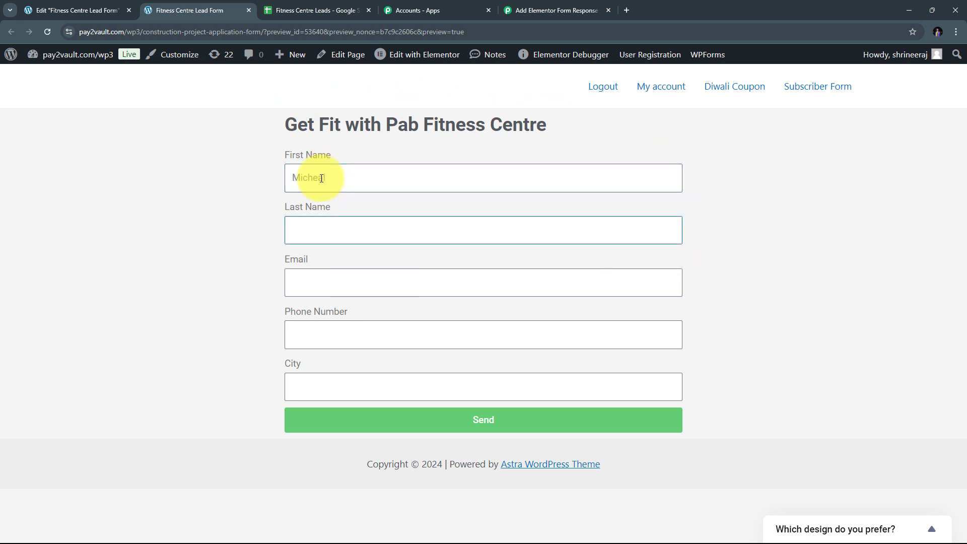
Step: Paste the contact's e-mail, enter the phone number and city, and send the form
key("Tab")
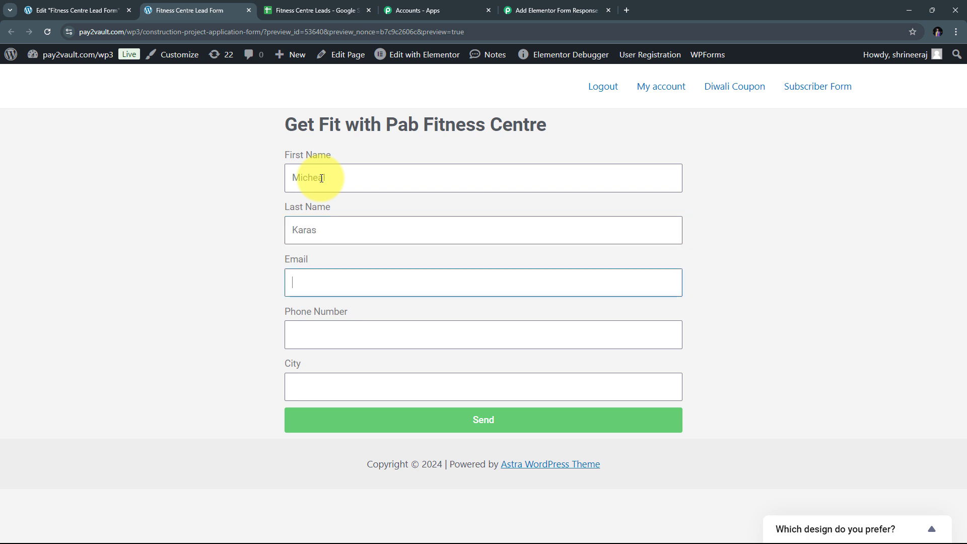
key("ctrl+v")
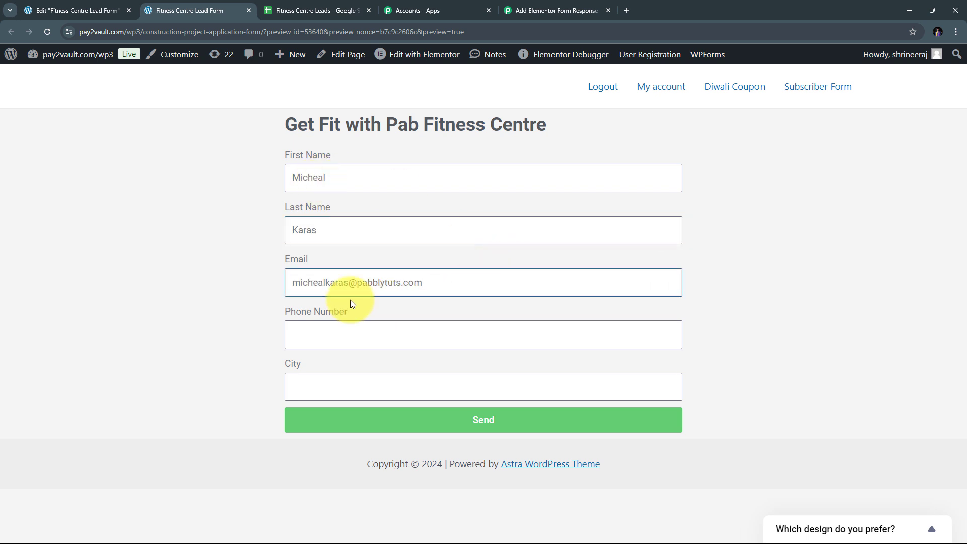
left_click(315, 339)
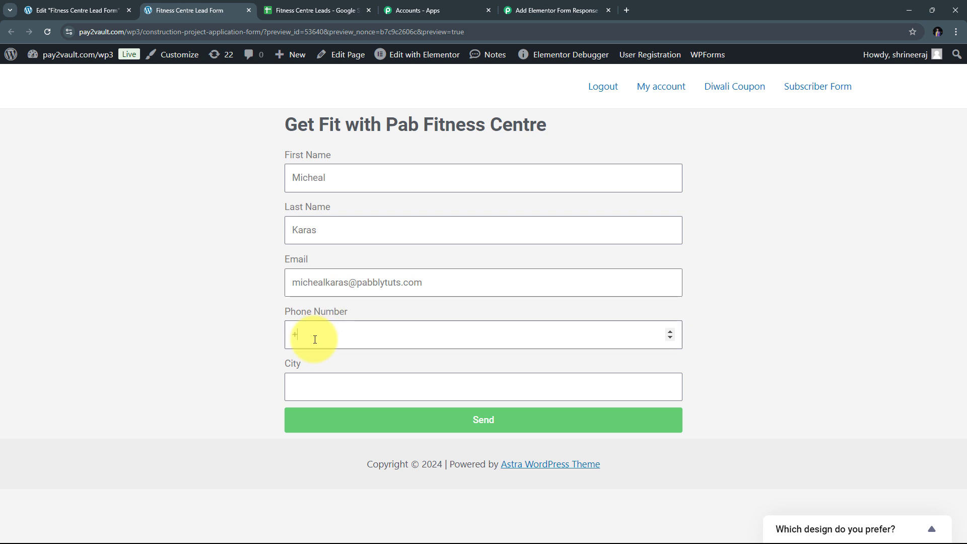
type("+")
key("ctrl+v")
left_click(315, 384)
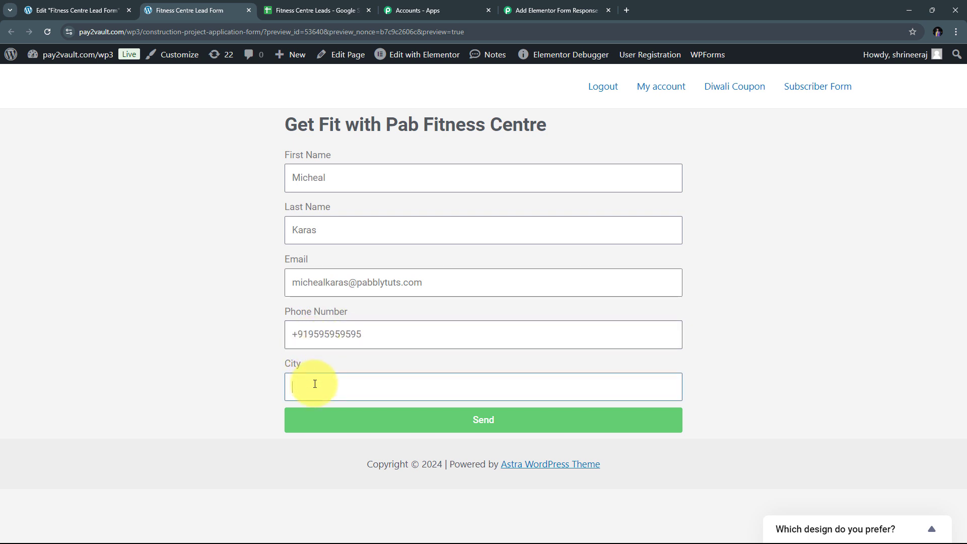
type("Bh")
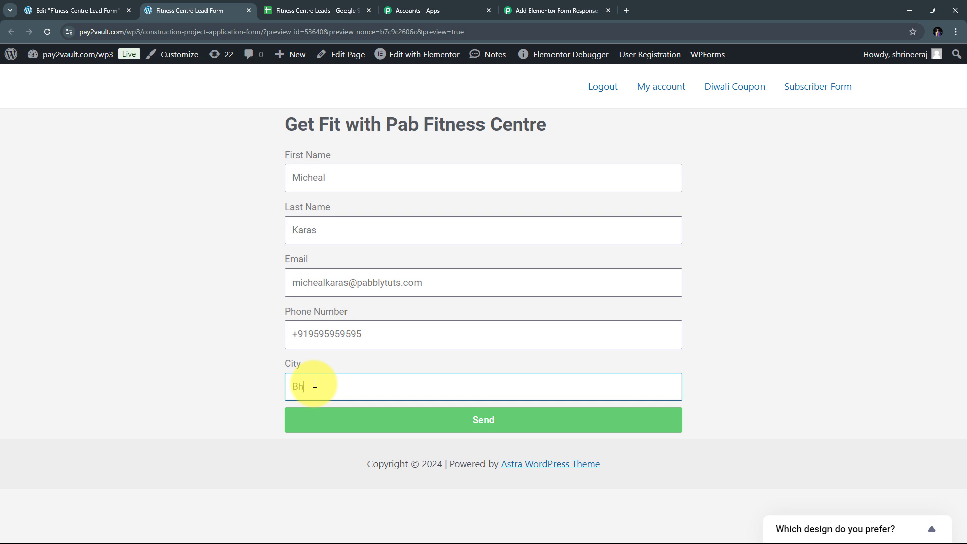
type("opal")
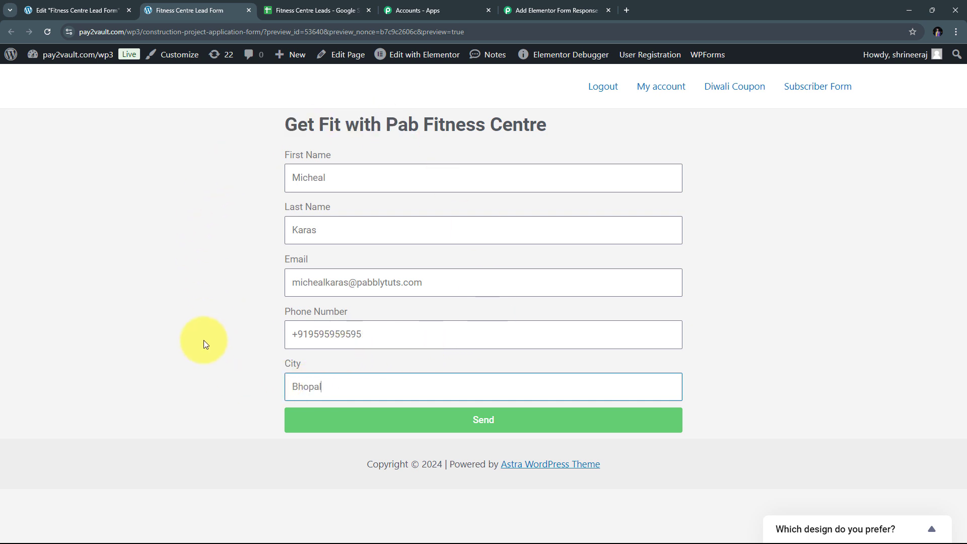
left_click(479, 422)
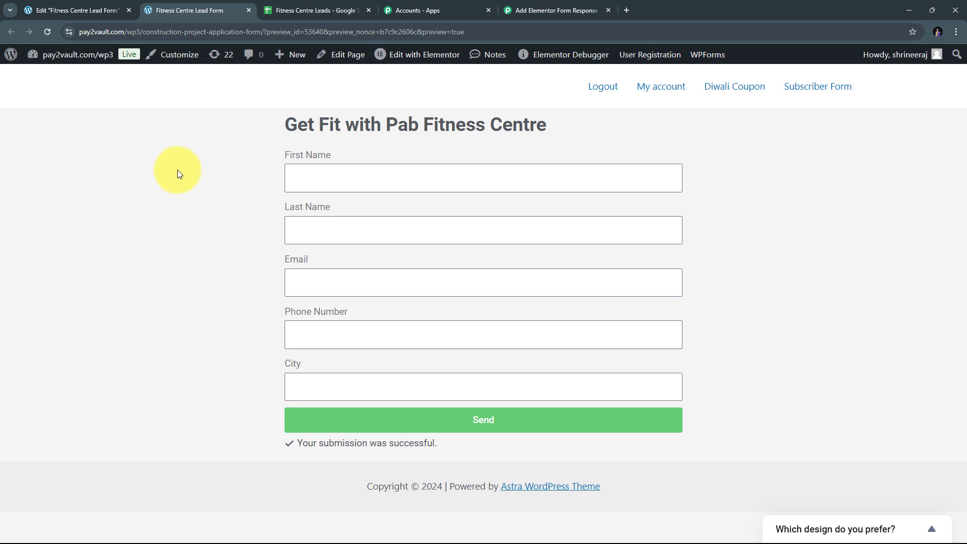
Step: Return to Pabbly Connect and scroll to the received test response
left_click(534, 8)
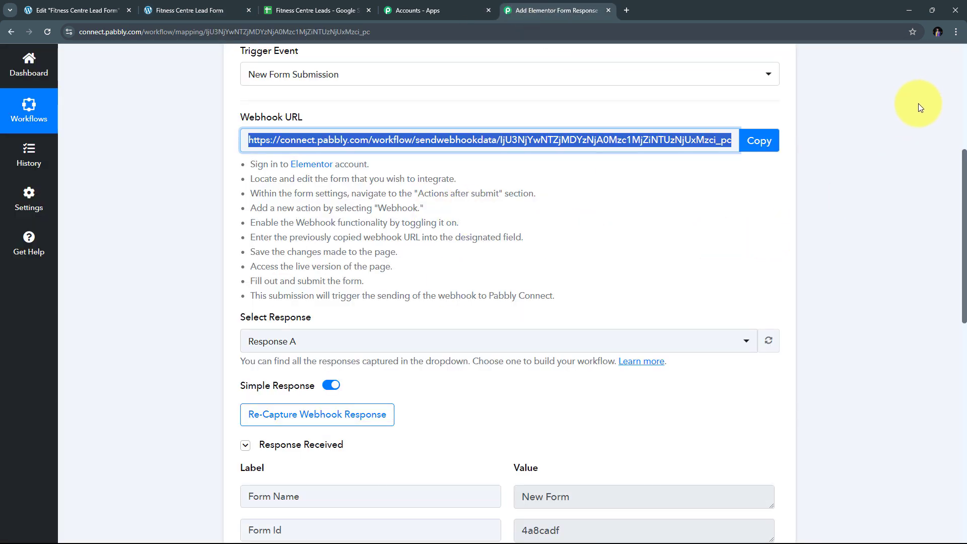
scroll(915, 146, "down", 1)
scroll(913, 145, "down", 6)
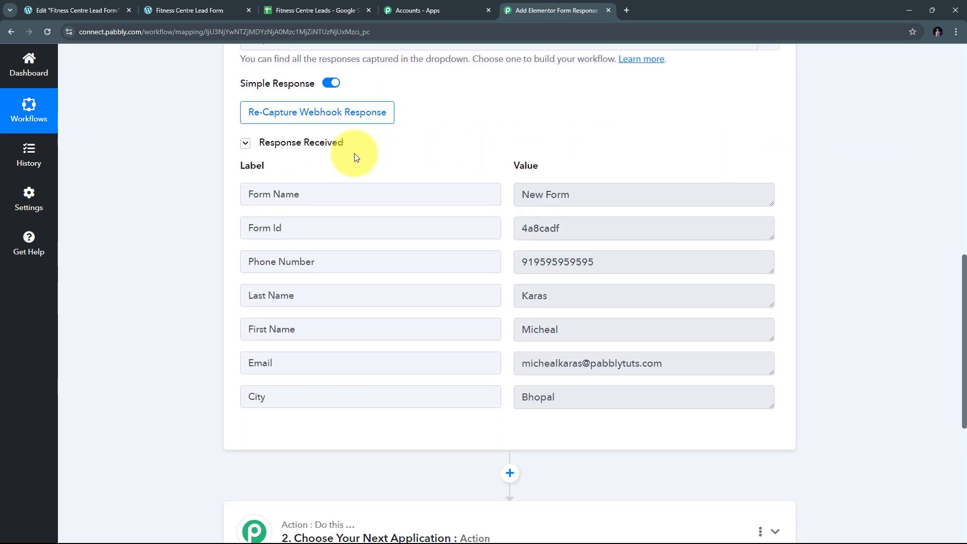
scroll(532, 237, "down", 1)
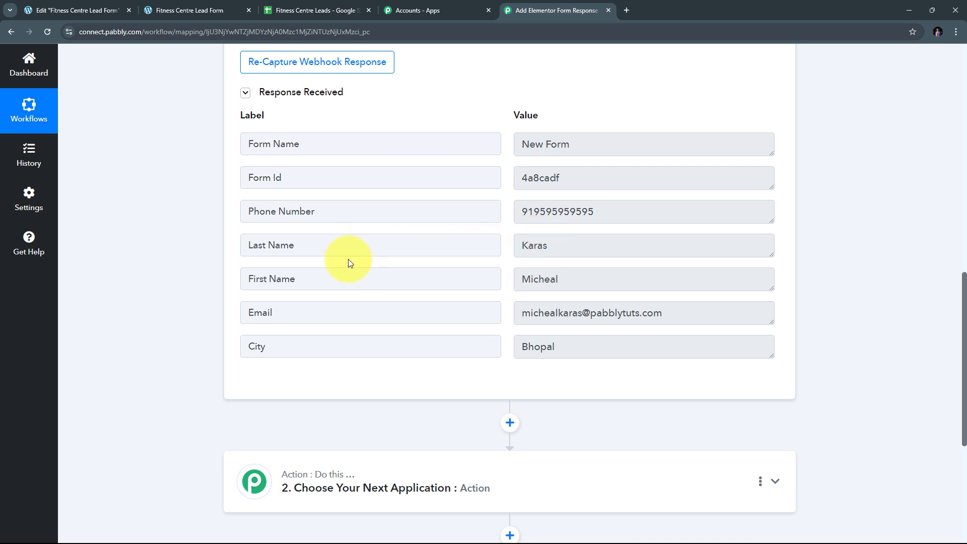
Step: Inspect the captured first name, last name, phone, email and city values
double_click(587, 281)
double_click(572, 245)
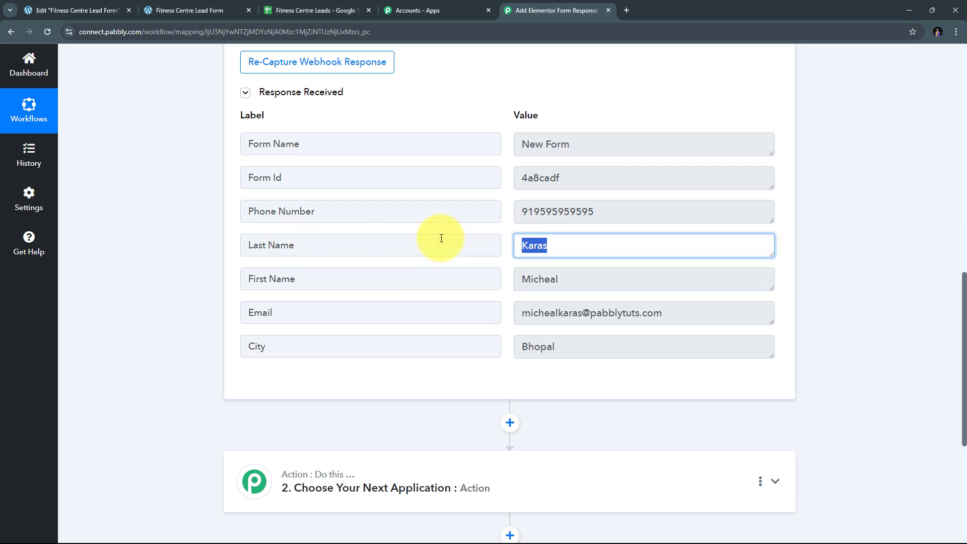
double_click(655, 211)
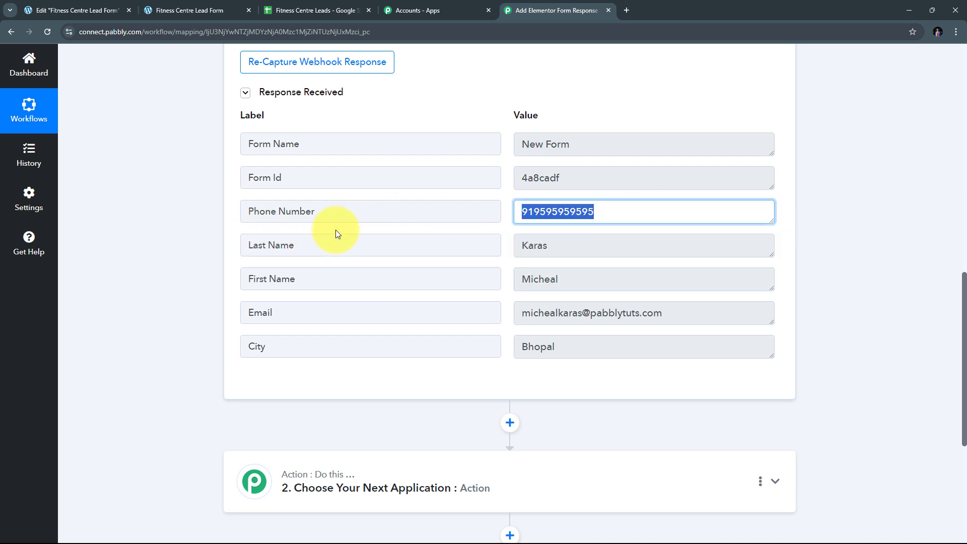
double_click(529, 313)
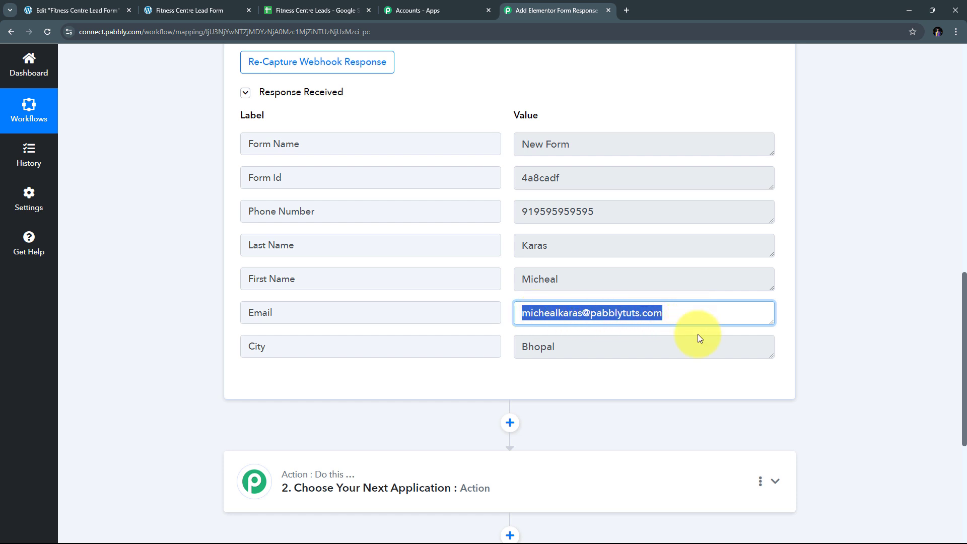
double_click(598, 351)
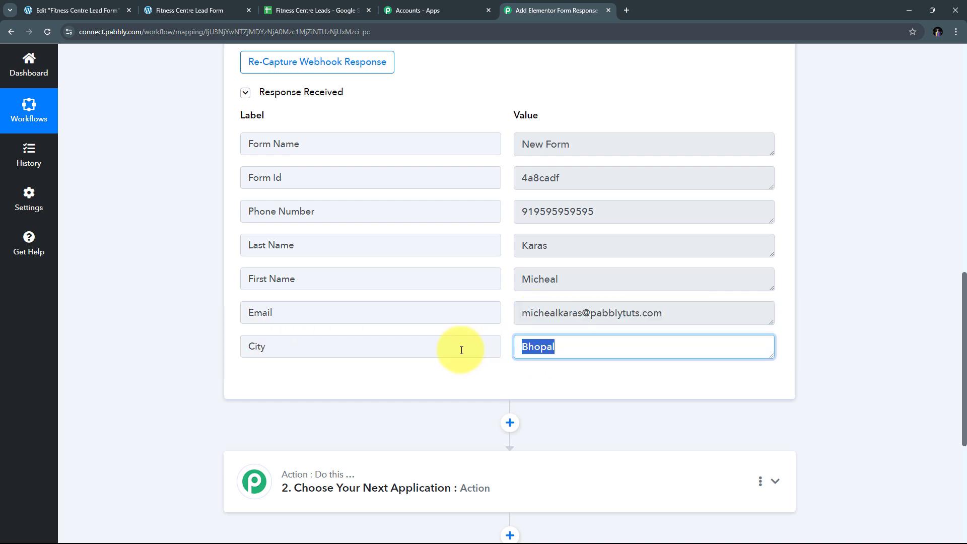
left_click(509, 261)
scroll(511, 277, "up", 1)
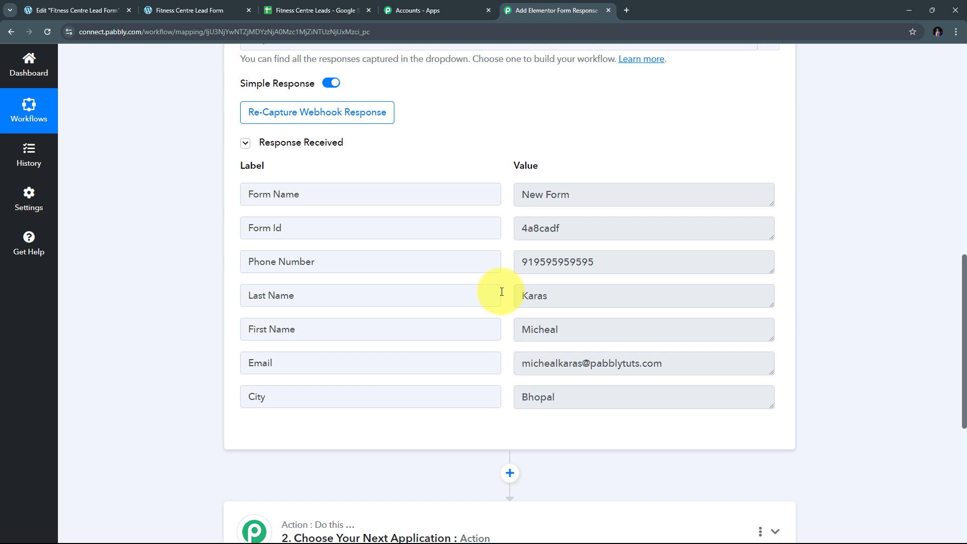
scroll(502, 292, "up", 1)
scroll(501, 292, "down", 1)
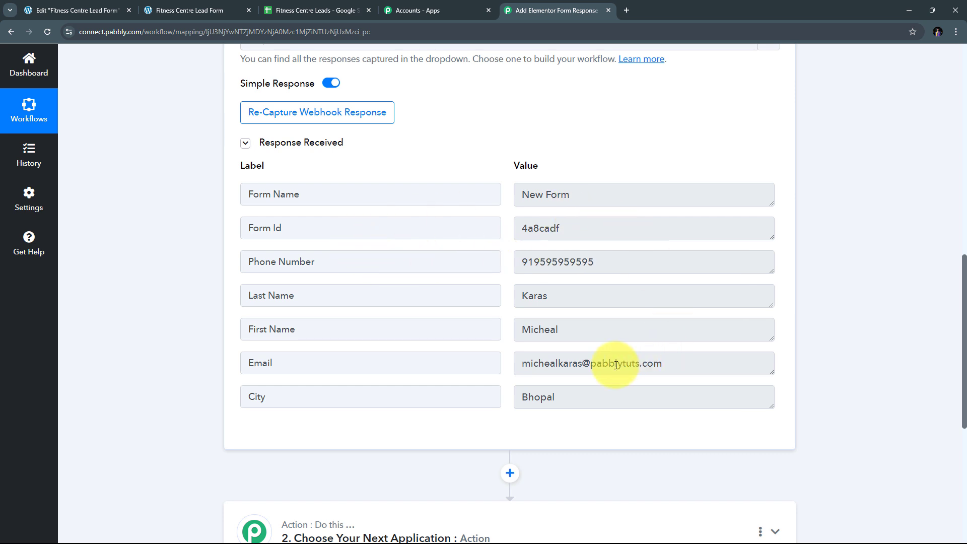
scroll(809, 215, "down", 3)
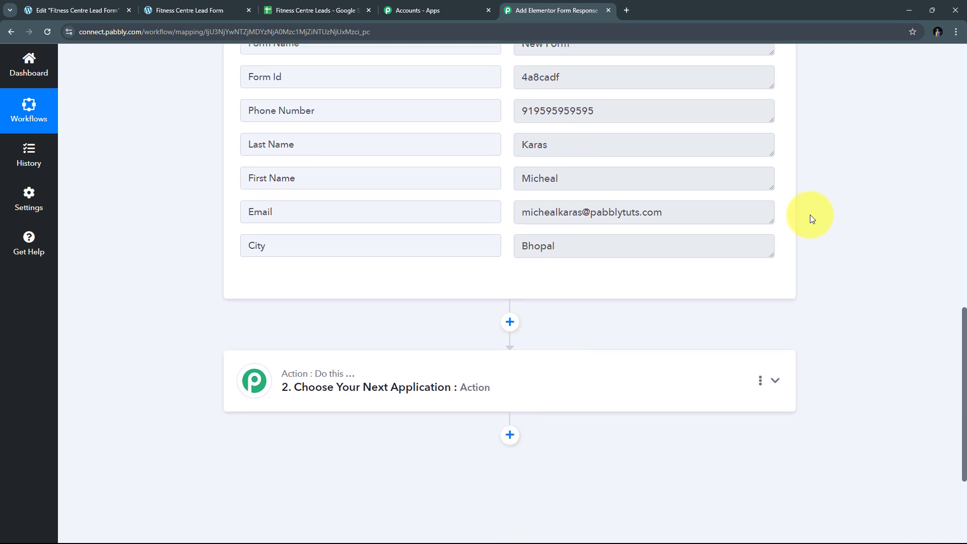
Step: Choose Google Sheets as the second step's app with the Add New Row action event
left_click(666, 335)
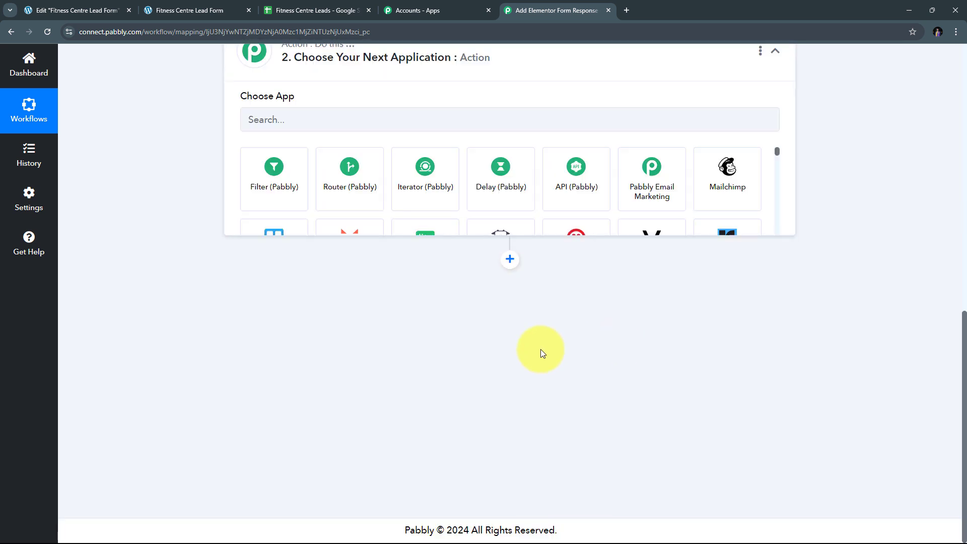
left_click(297, 265)
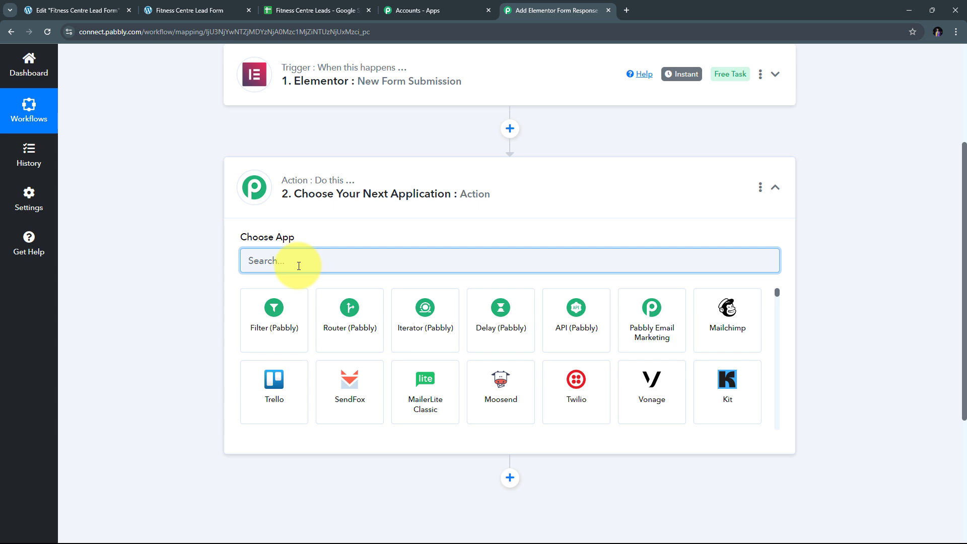
type("Google")
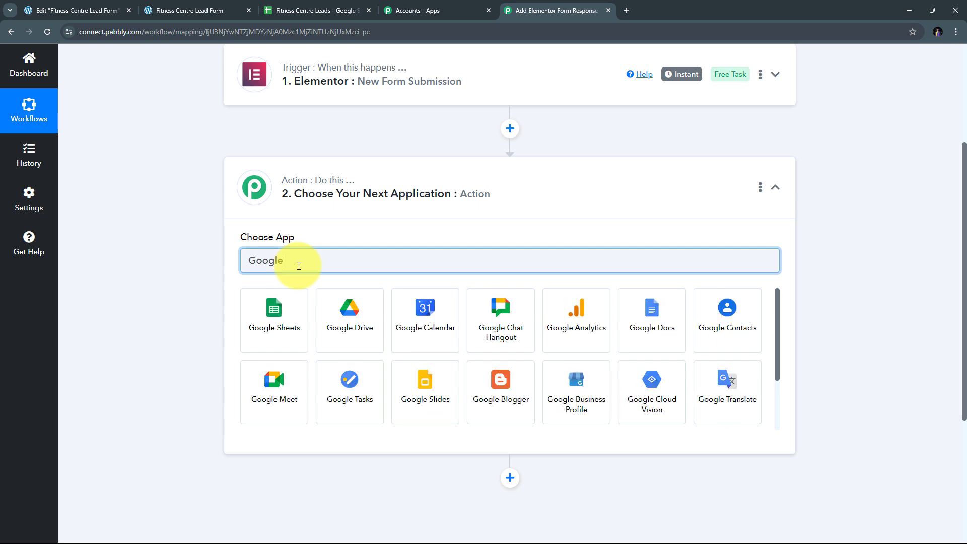
type(" Sheets")
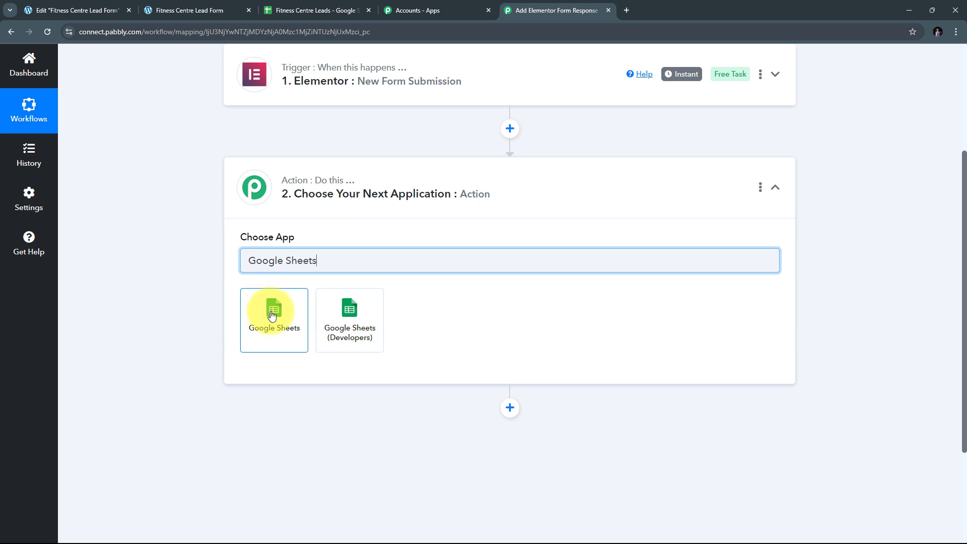
left_click(275, 318)
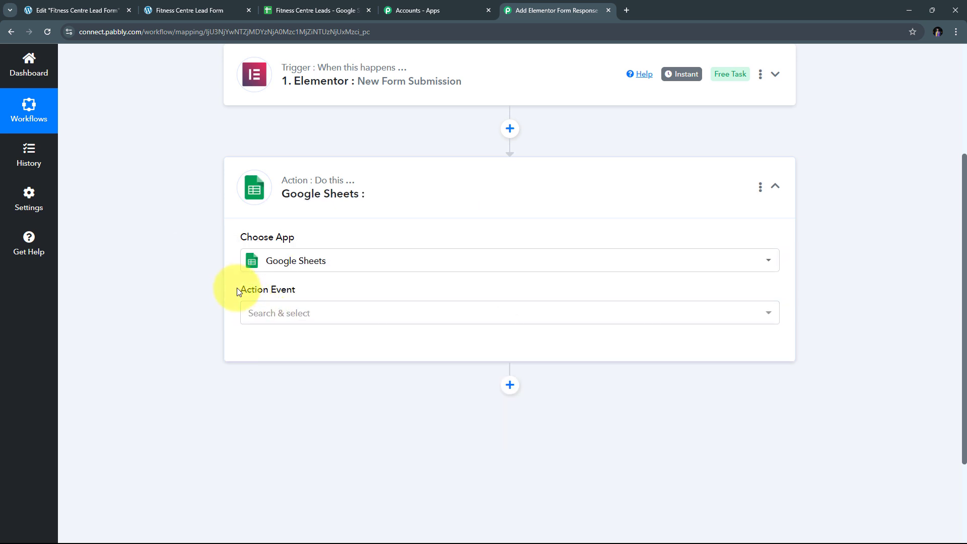
left_click(507, 321)
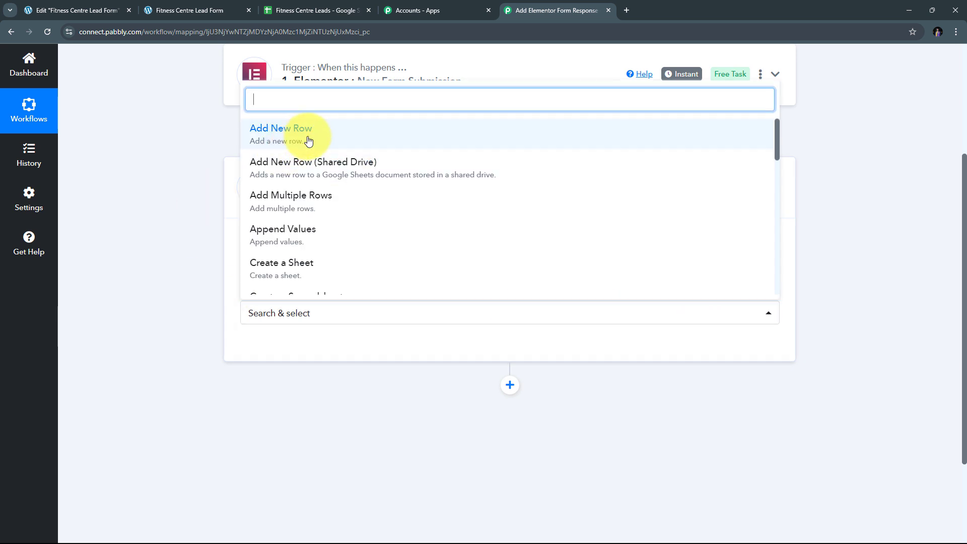
left_click(309, 142)
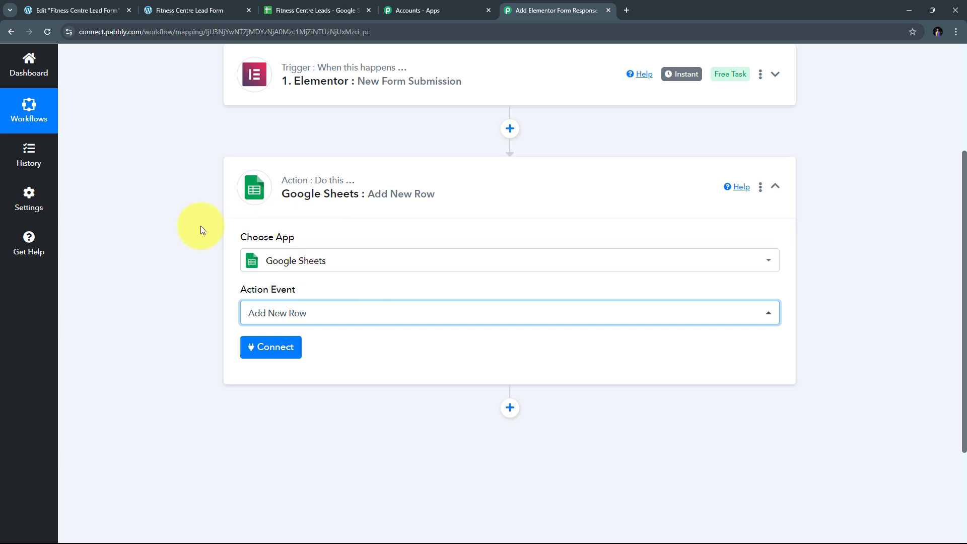
Step: Authorise a new Google Sheets connection through Google sign-in, then view the Fitness Centre Leads headers First Name to City
left_click(274, 346)
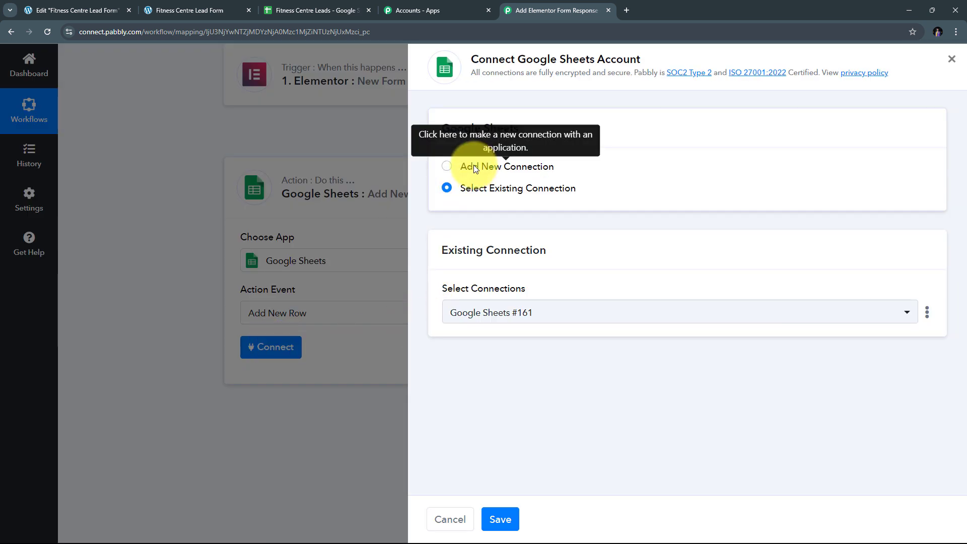
left_click(473, 166)
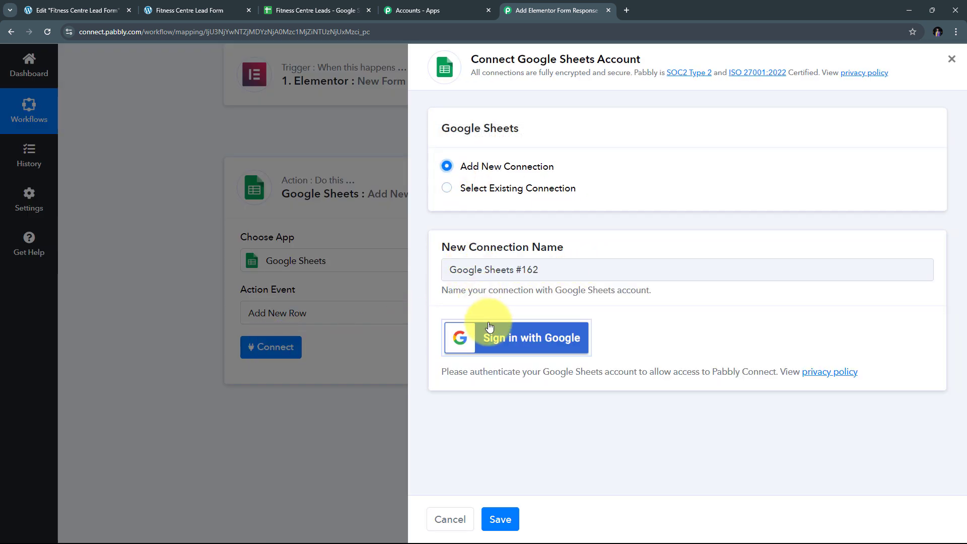
left_click(506, 355)
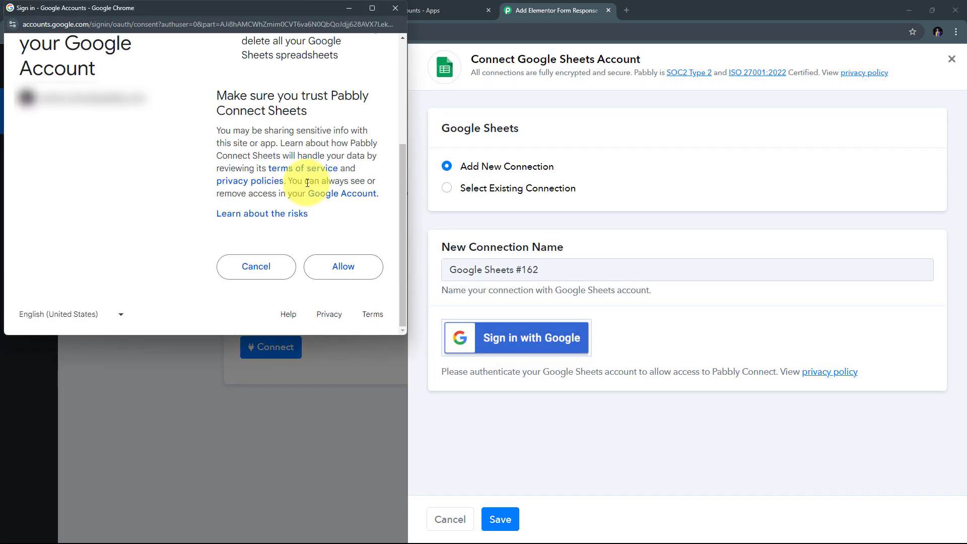
left_click(353, 272)
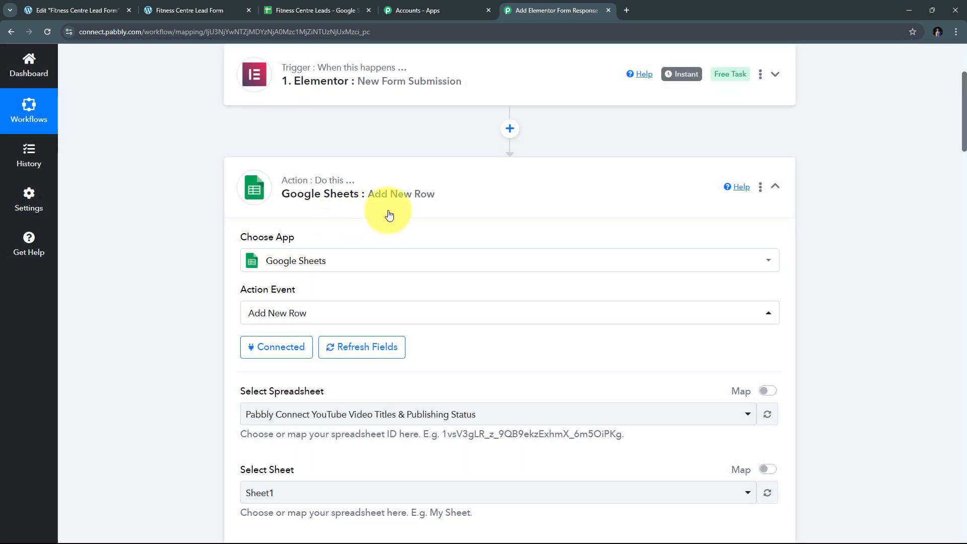
scroll(477, 211, "down", 4)
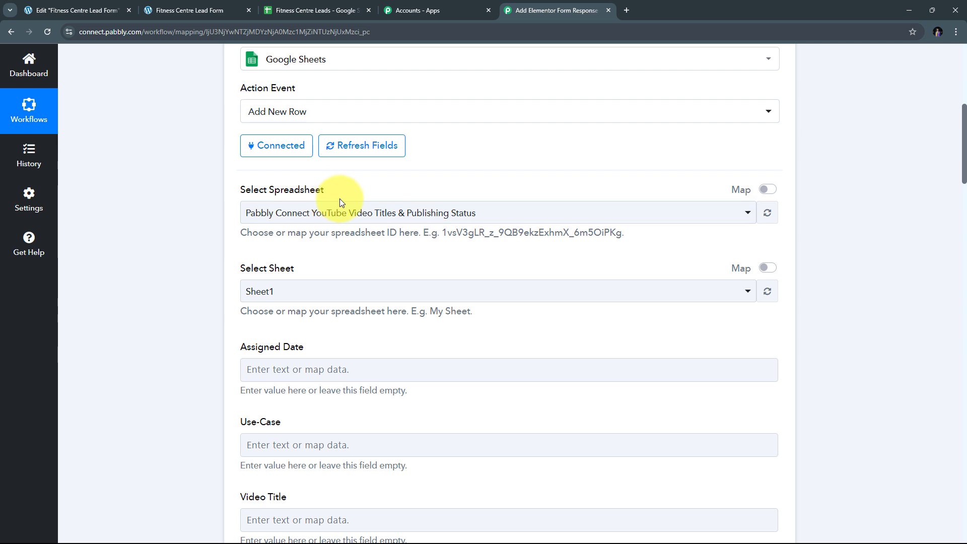
left_click(306, 10)
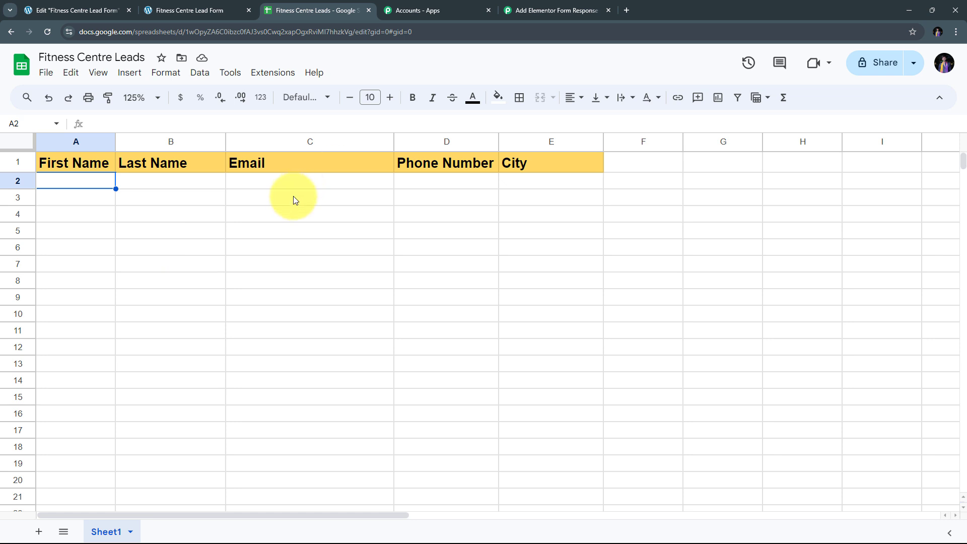
Step: Back in the Pabbly workflow, browse the Select Spreadsheet list for Fitness Centre Leads
left_click(534, 11)
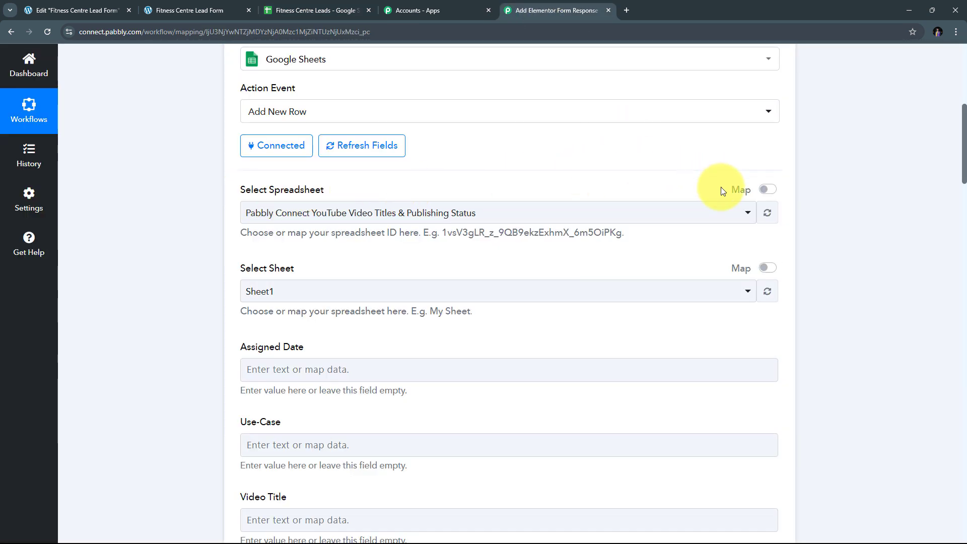
left_click(553, 216)
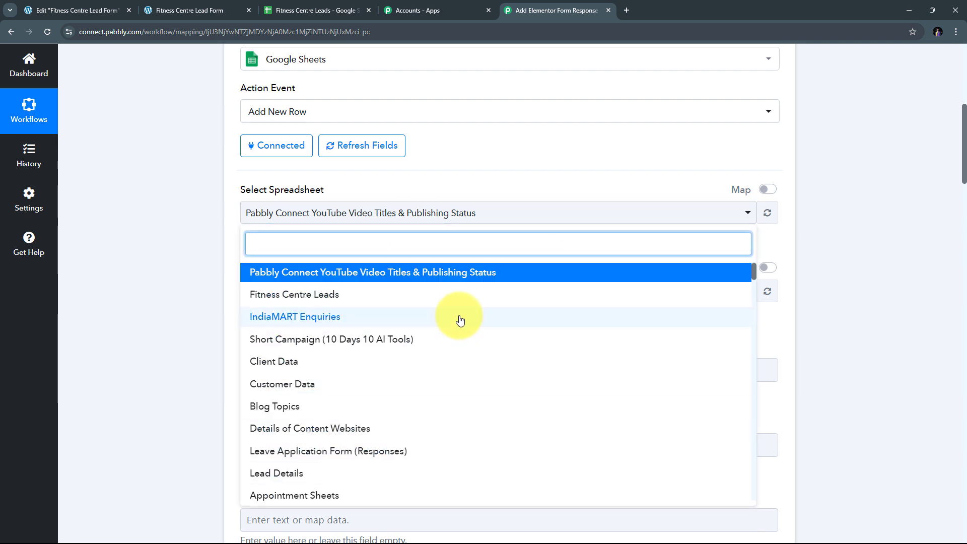
scroll(460, 319, "down", 3)
scroll(460, 319, "up", 3)
scroll(460, 319, "down", 5)
scroll(458, 319, "up", 5)
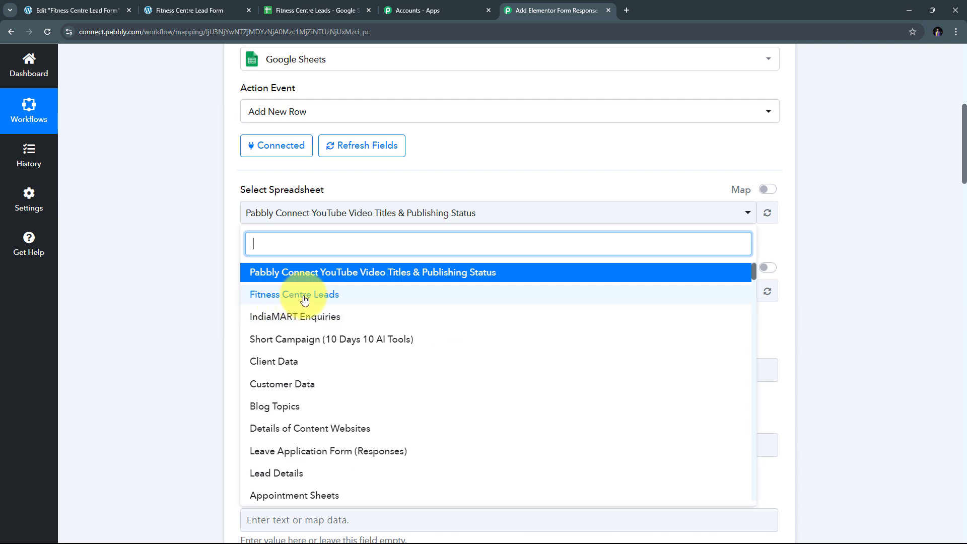
Step: Choose Fitness Centre Leads as the spreadsheet, review its First Name to City fields, and select First Name
left_click(302, 297)
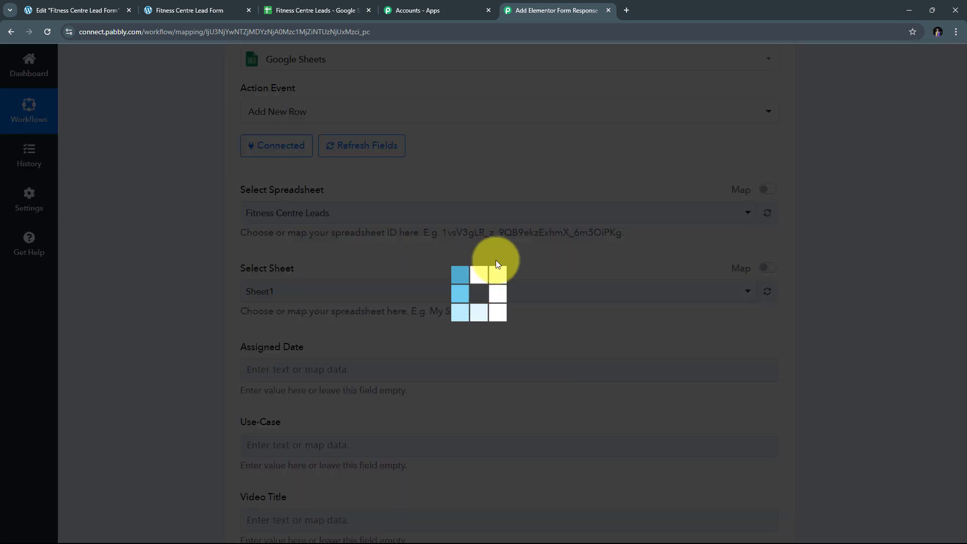
scroll(466, 255, "down", 5)
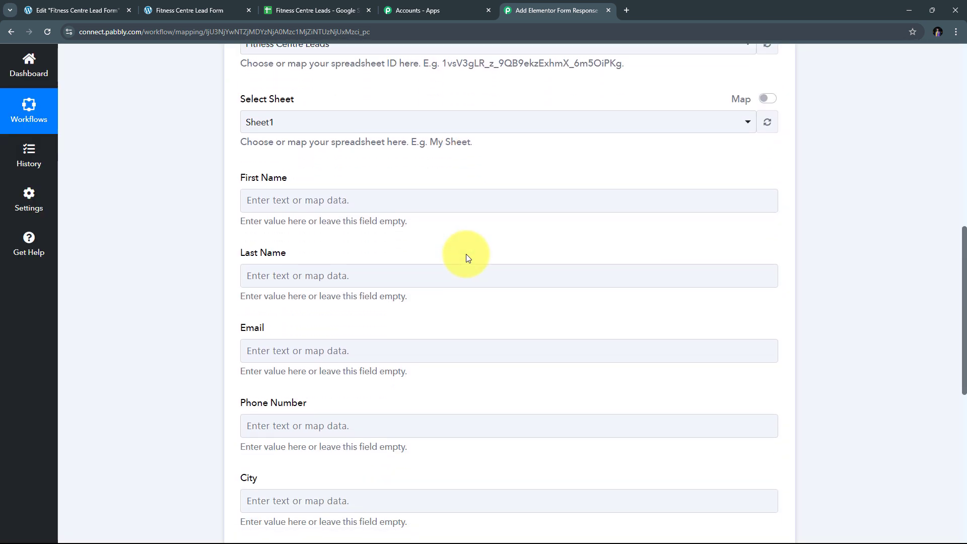
scroll(466, 257, "up", 4)
scroll(464, 254, "down", 4)
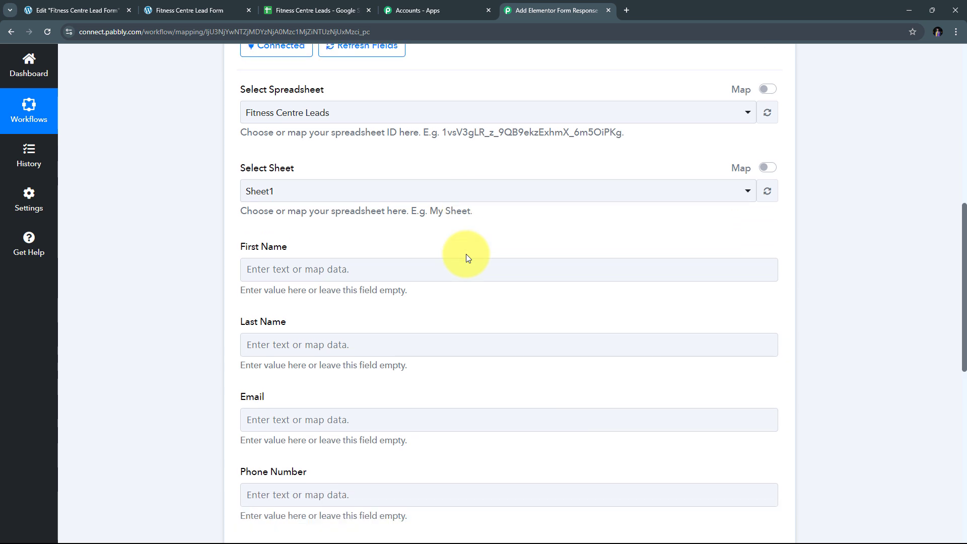
scroll(272, 210, "up", 2)
scroll(403, 171, "down", 2)
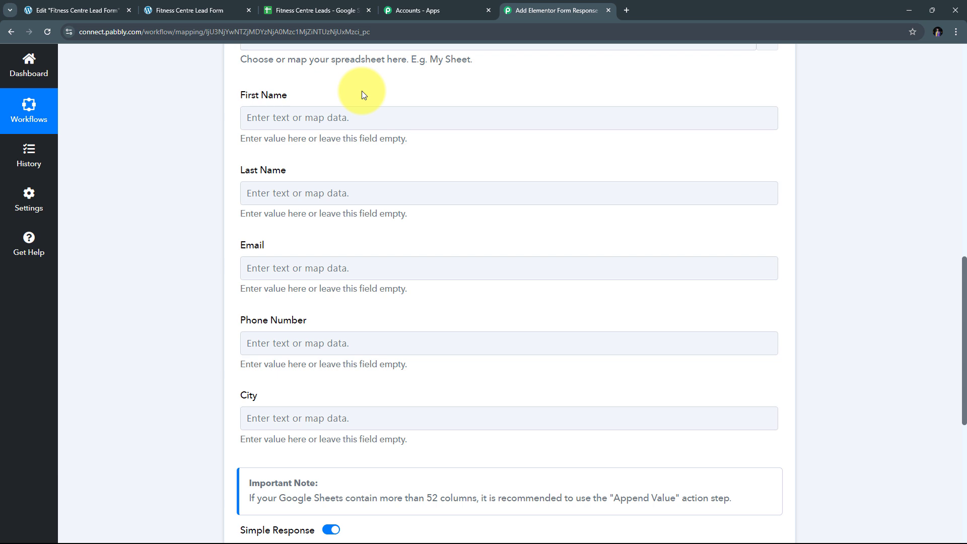
left_click(248, 117)
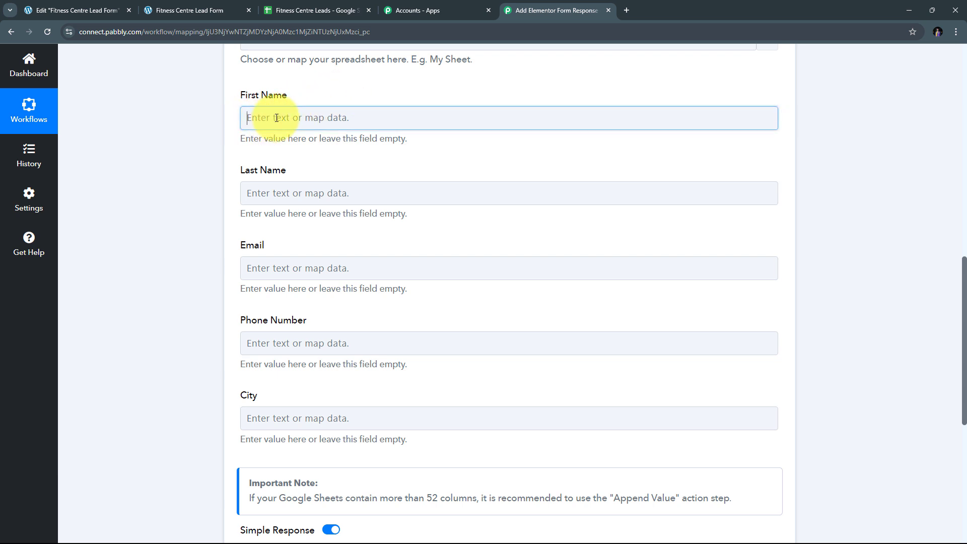
Step: Map the Elementor New Form Submission first name into the First Name field
left_click(256, 120)
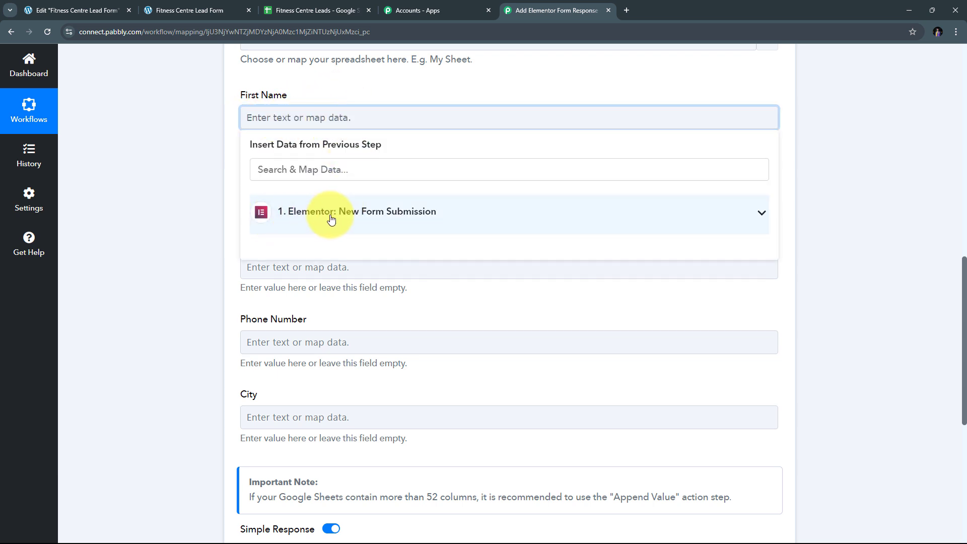
left_click(274, 218)
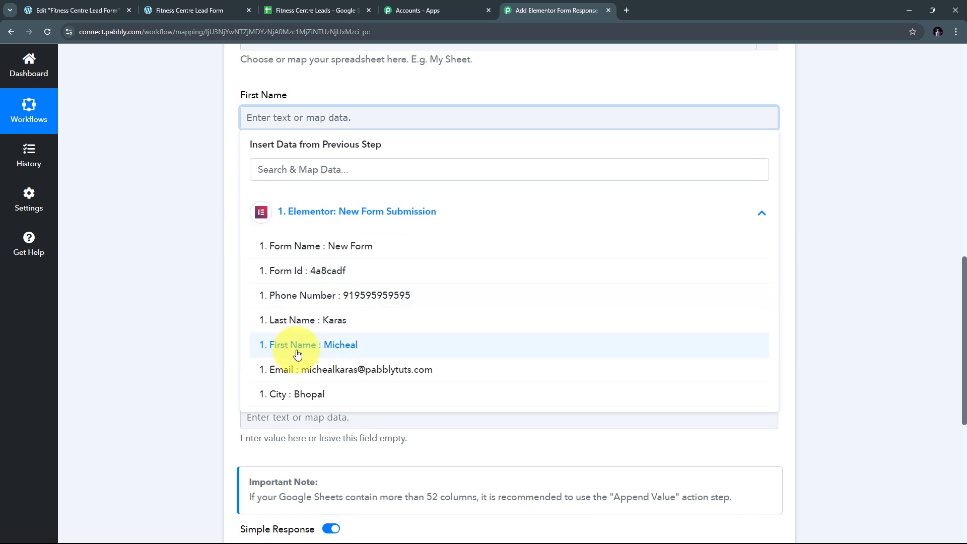
left_click(347, 351)
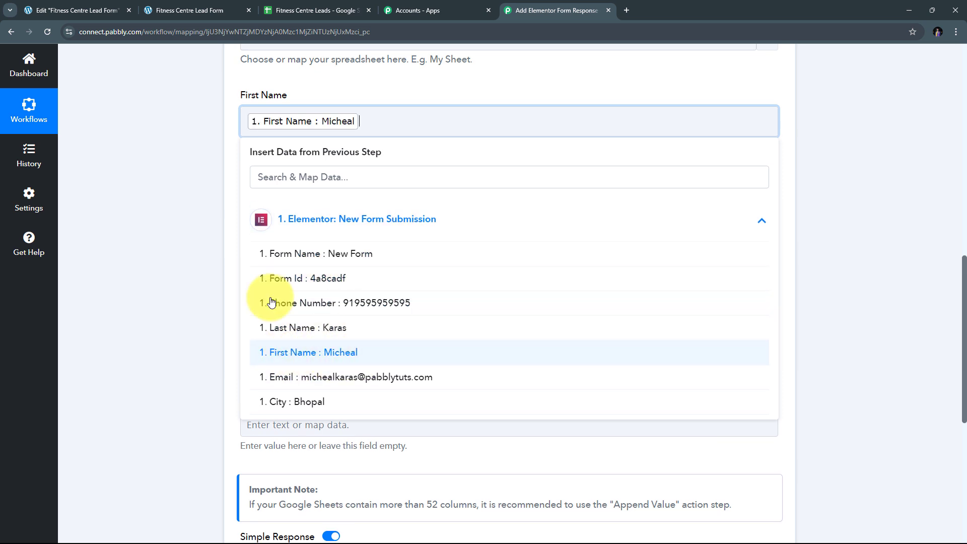
left_click(190, 129)
scroll(275, 159, "down", 1)
Step: Map the submitted last name into the Last Name field
left_click(275, 154)
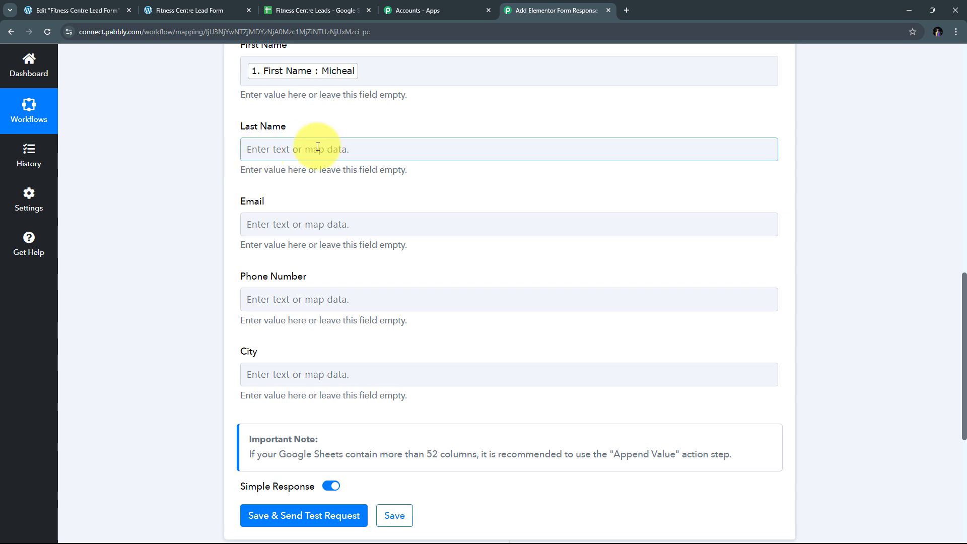
left_click(272, 148)
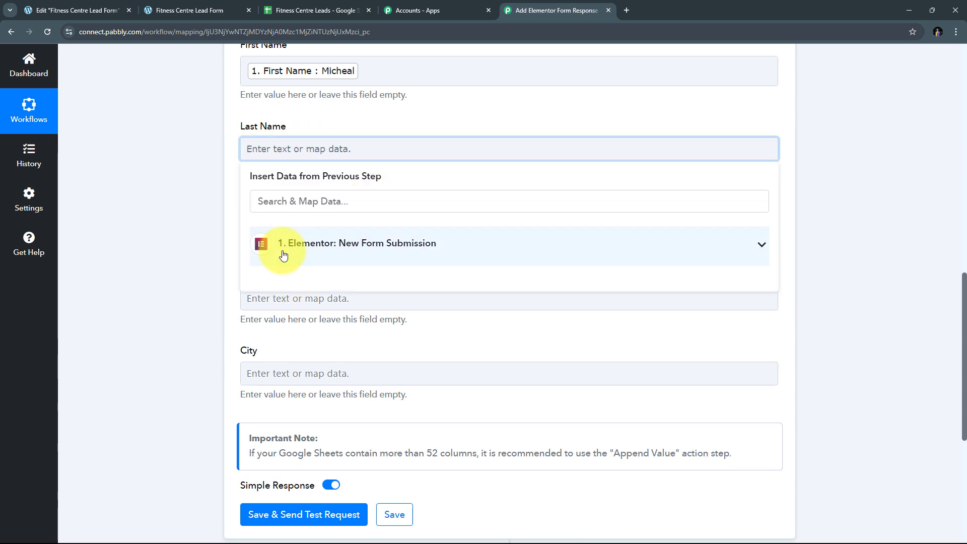
left_click(336, 252)
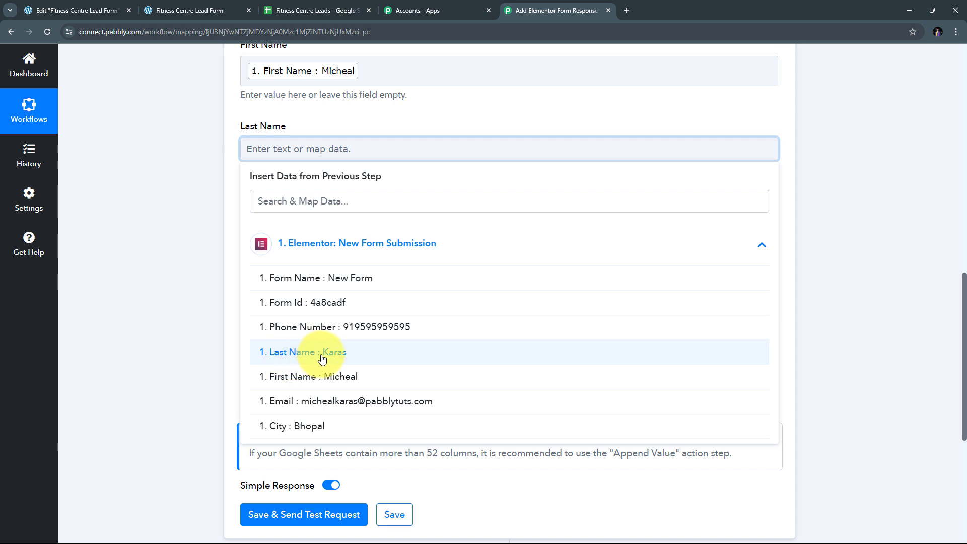
left_click(324, 355)
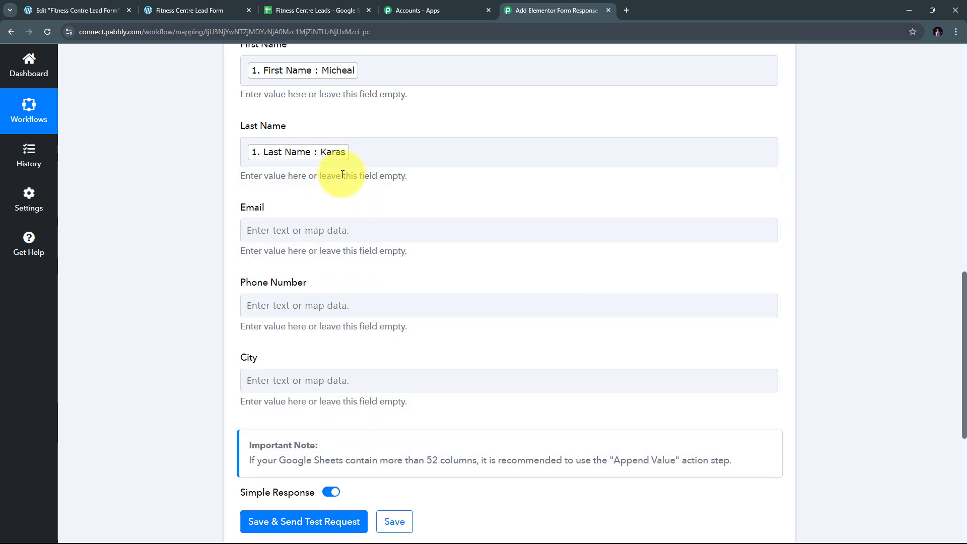
Step: Map the submitted email into the Email field and scroll through the remaining fields
scroll(258, 181, "down", 1)
left_click(322, 190)
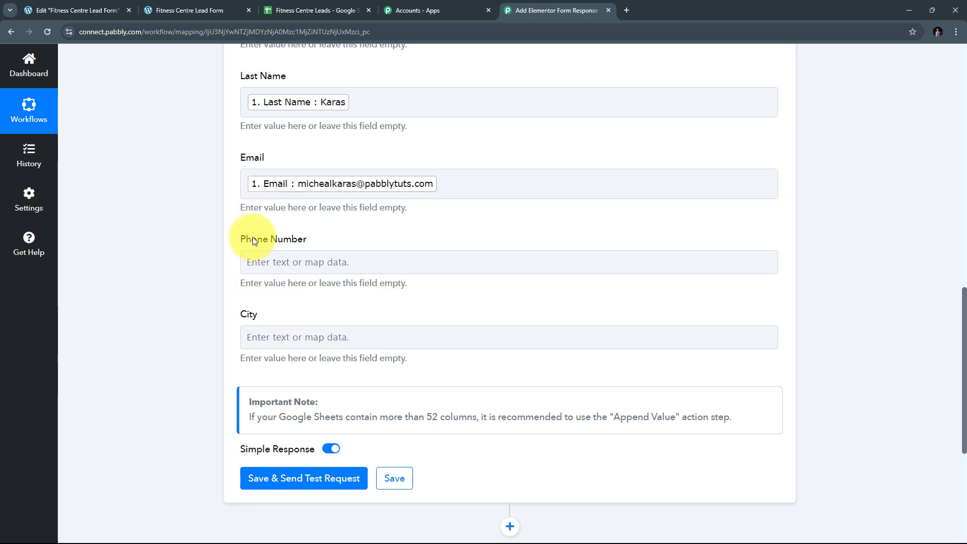
scroll(312, 210, "down", 1)
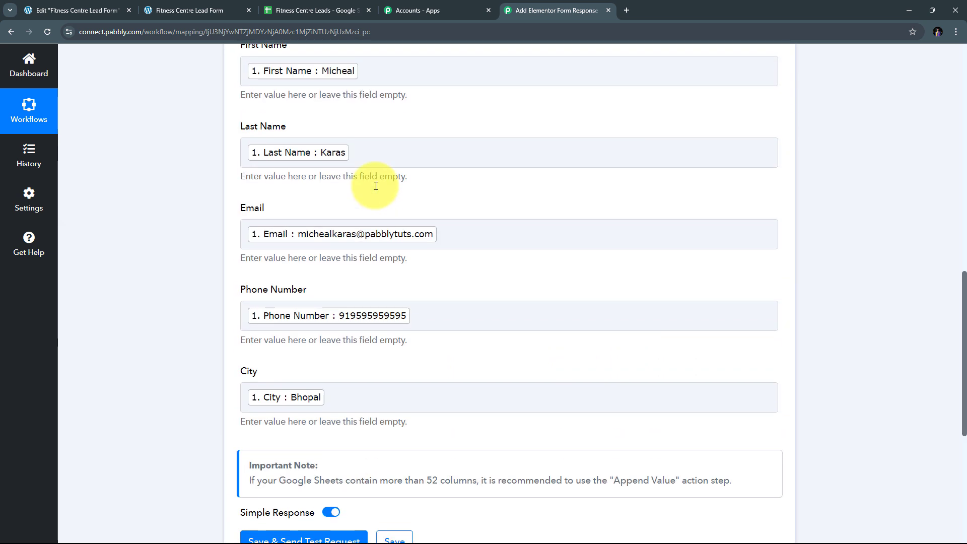
scroll(372, 183, "up", 3)
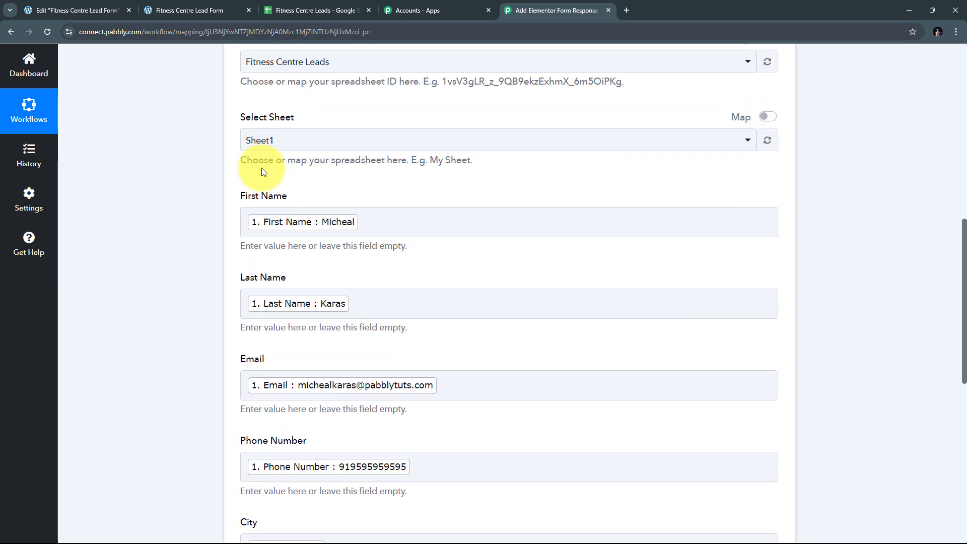
scroll(257, 169, "down", 2)
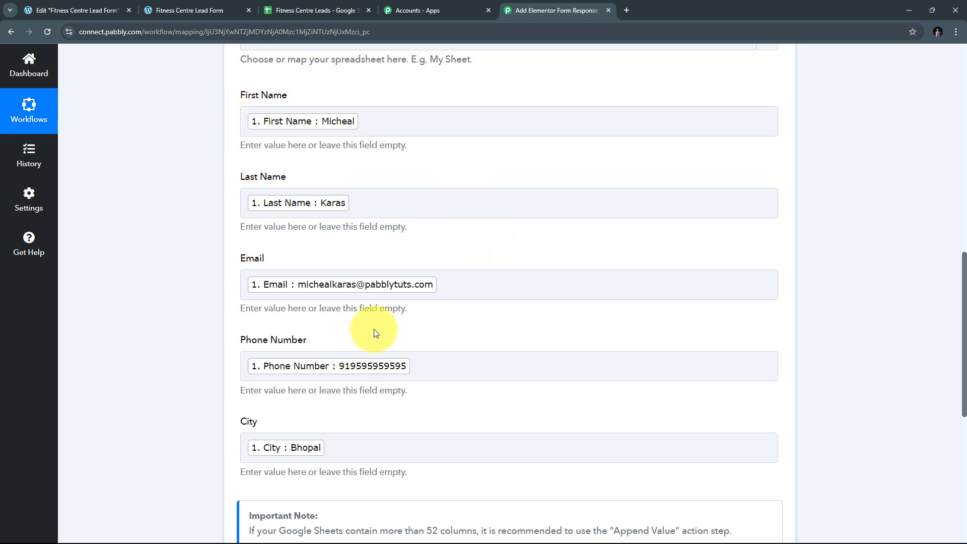
scroll(375, 330, "down", 1)
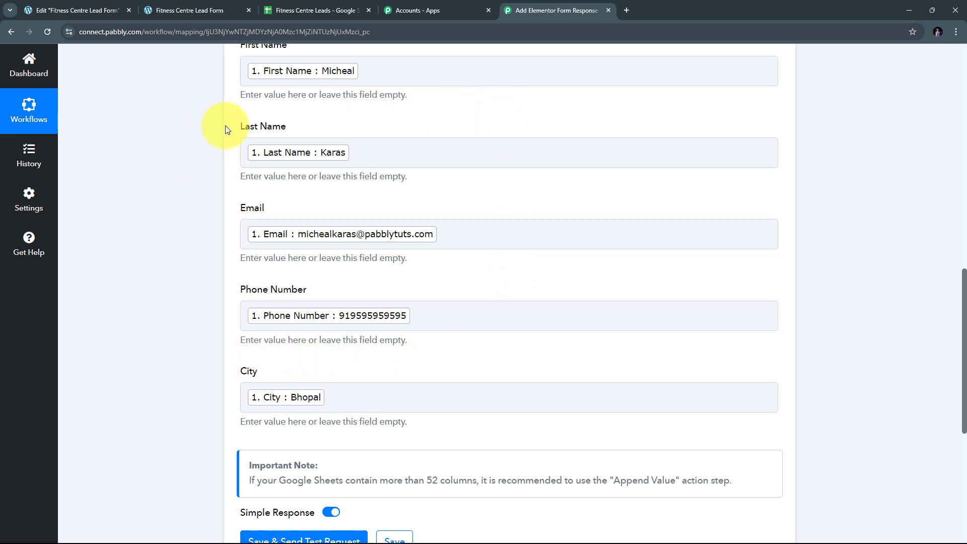
Step: Save the mapping and send a test row, confirming Sheet1!A2:E2 was updated with 5 cells
scroll(459, 156, "down", 2)
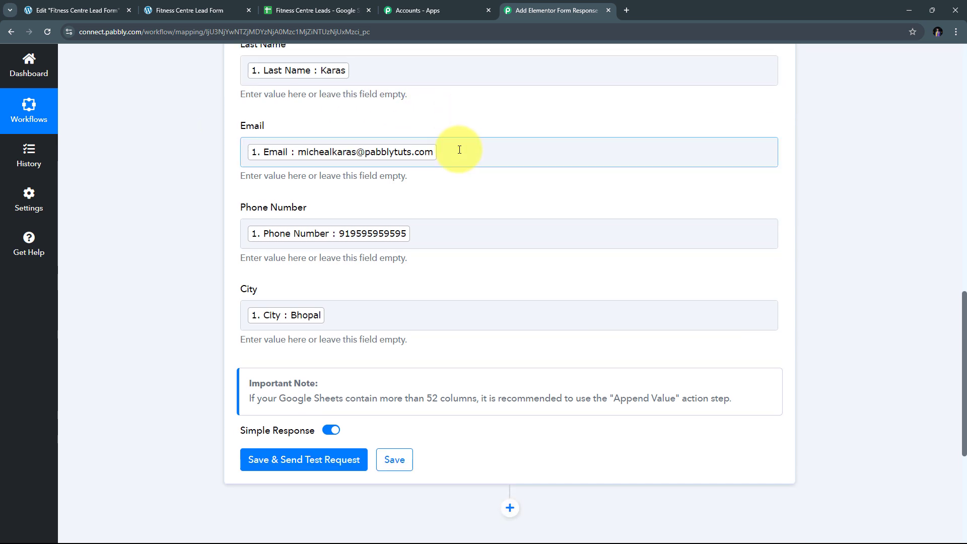
scroll(459, 150, "down", 4)
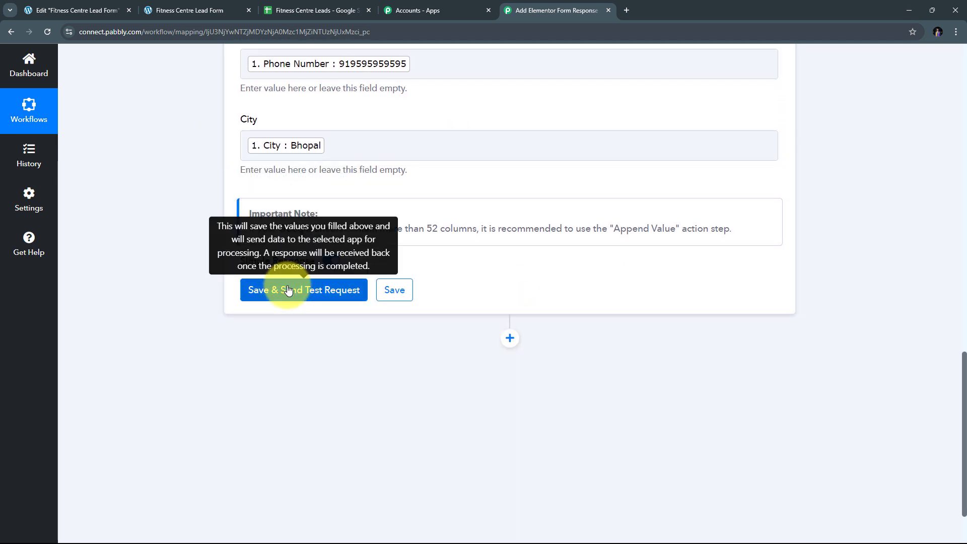
left_click(289, 290)
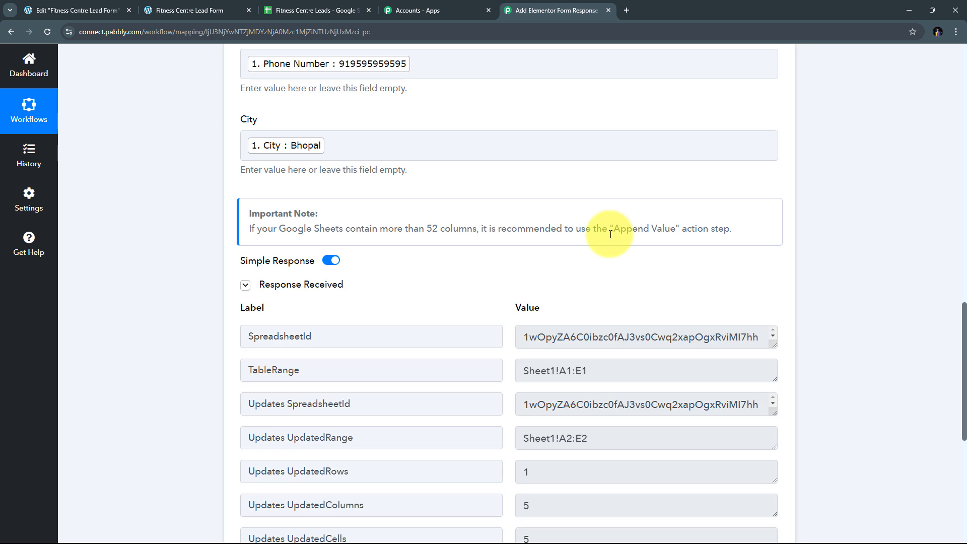
scroll(506, 211, "down", 1)
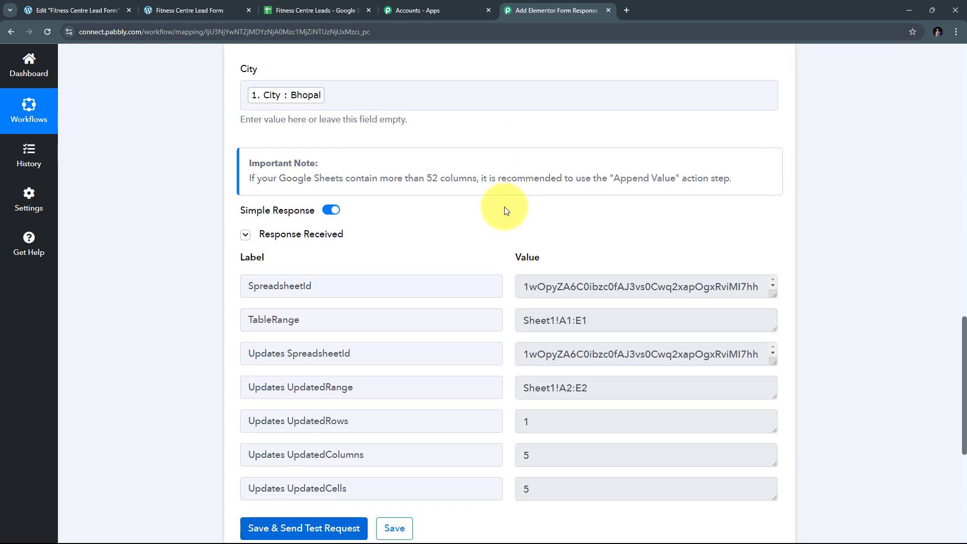
scroll(505, 210, "down", 2)
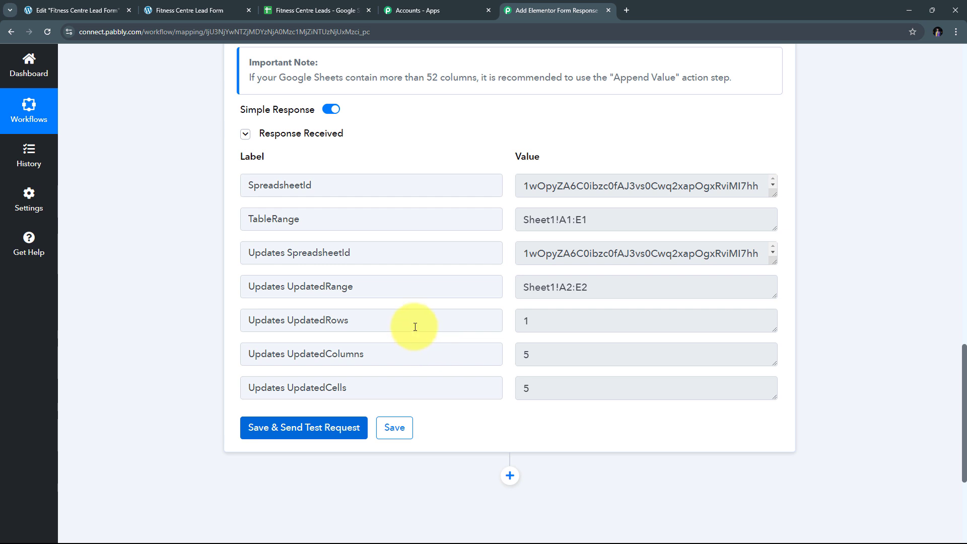
scroll(415, 327, "up", 8)
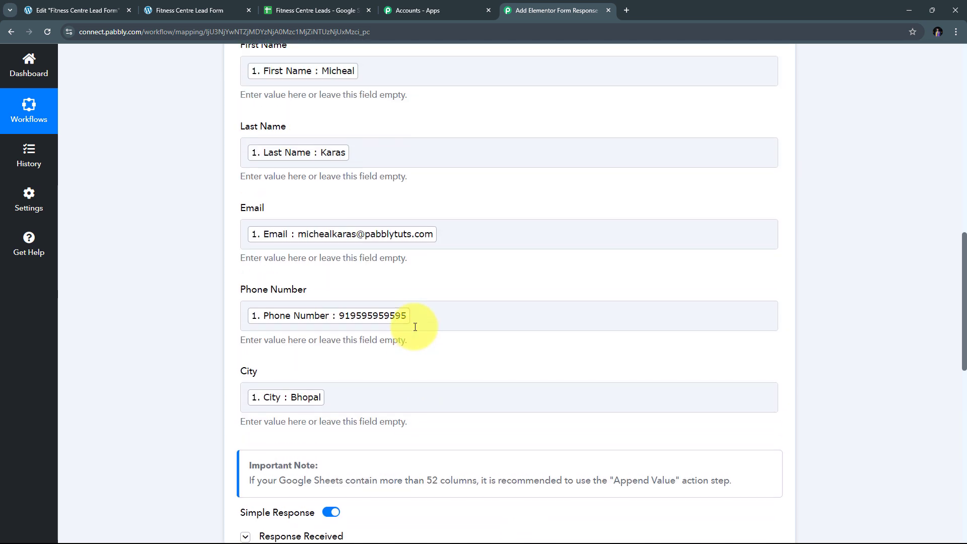
scroll(415, 327, "down", 7)
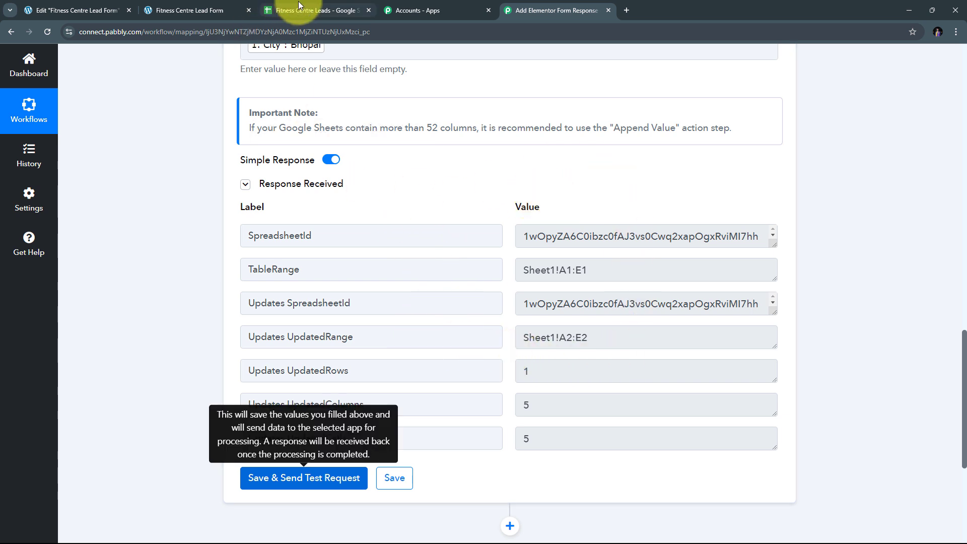
Step: Switch to the Fitness Centre Leads spreadsheet to see the test lead in row 2
left_click(319, 10)
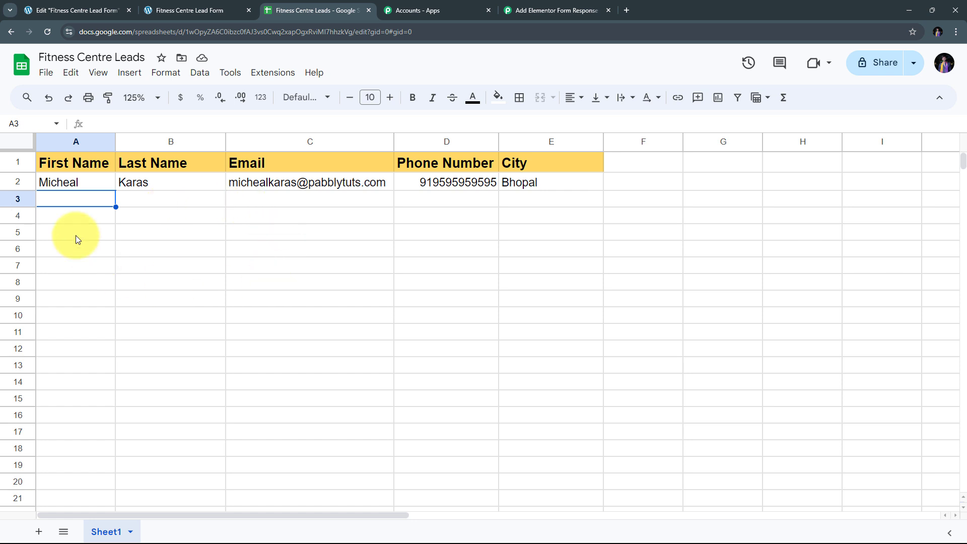
Step: Fill the lead form with a first and last name, pasted email, phone number and city Indore, then send
left_click(190, 9)
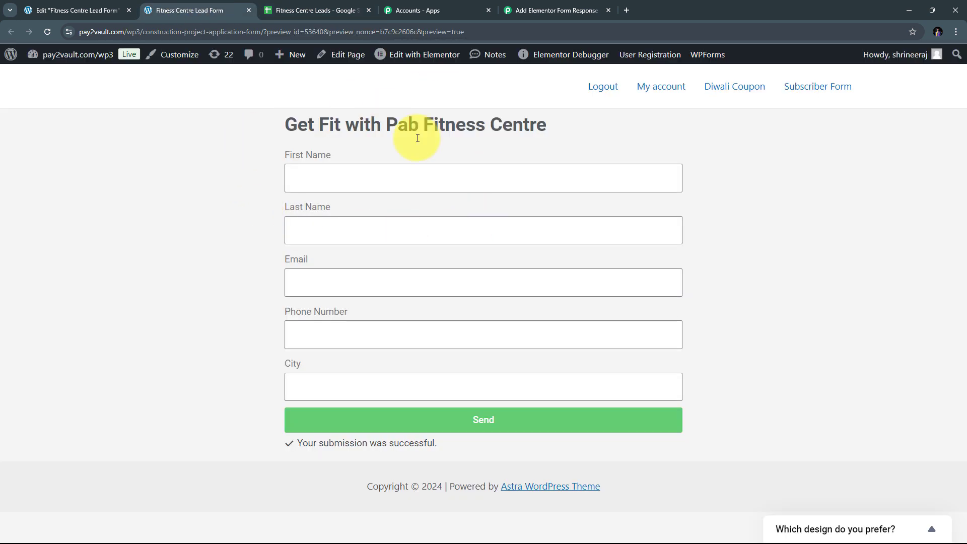
left_click(314, 175)
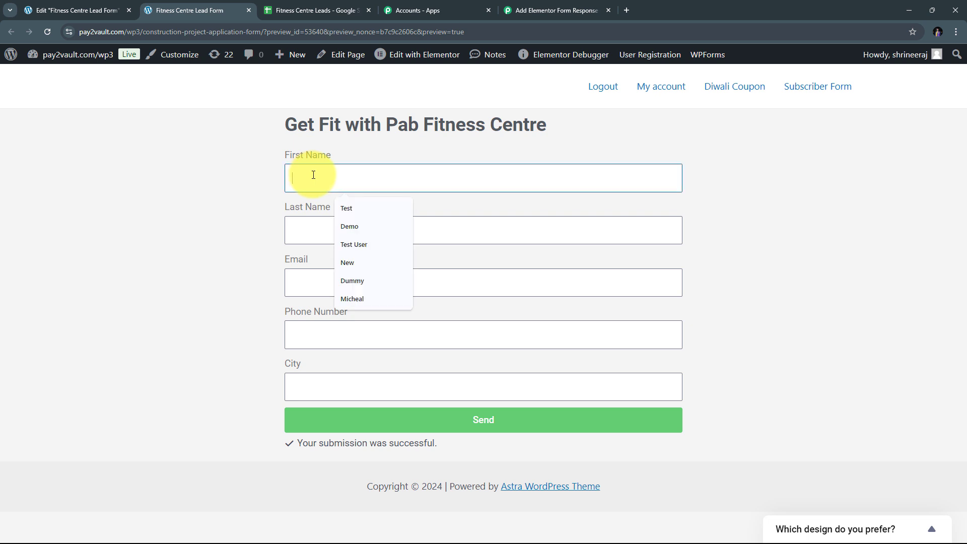
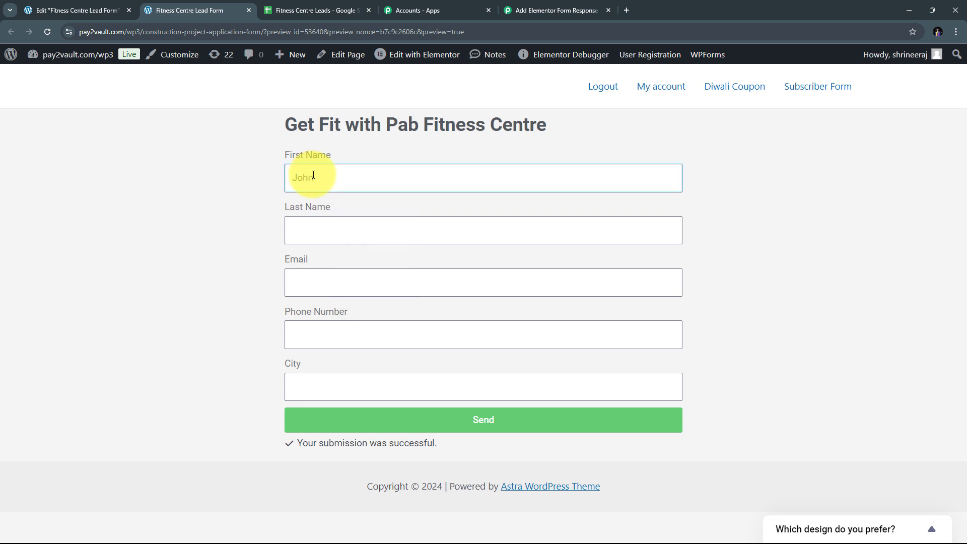
key("Tab")
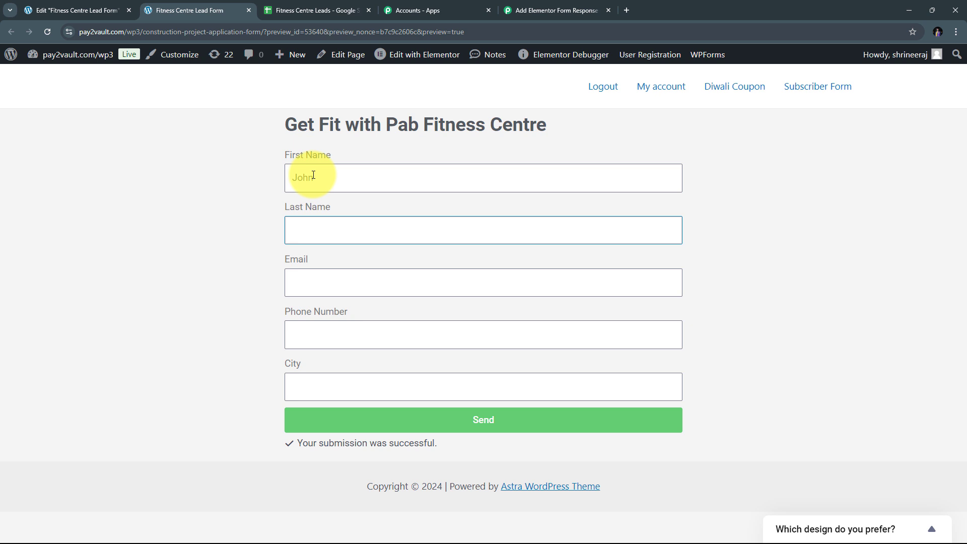
key("Tab")
key("ctrl+v")
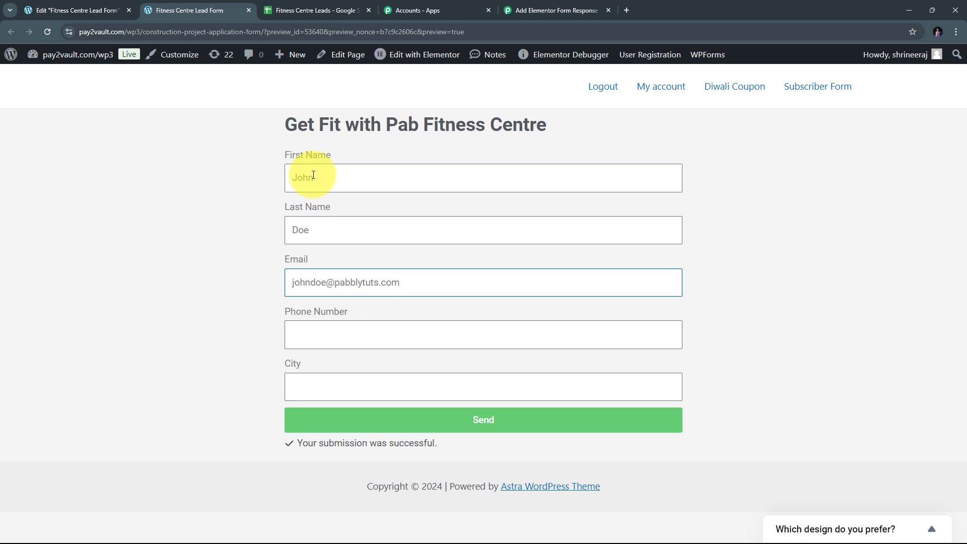
key("Tab")
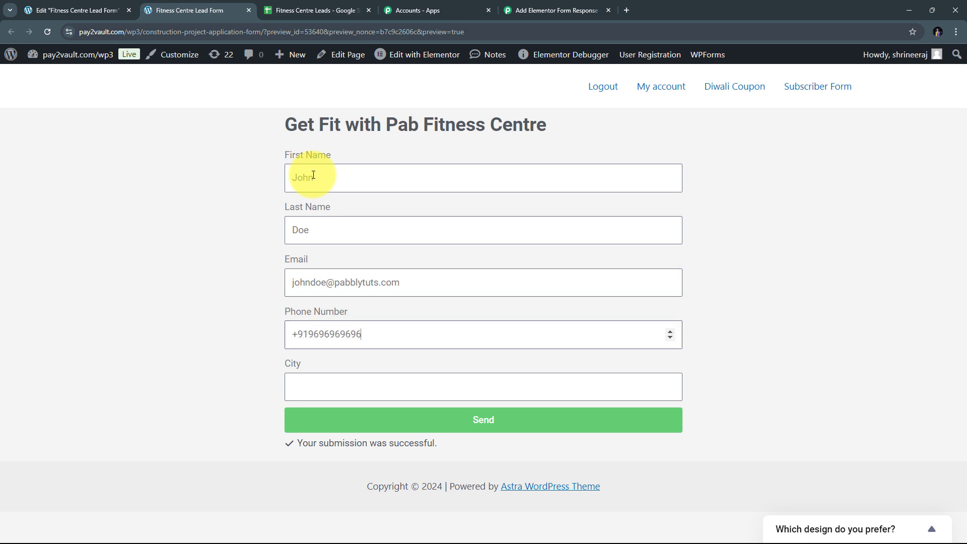
key("Tab")
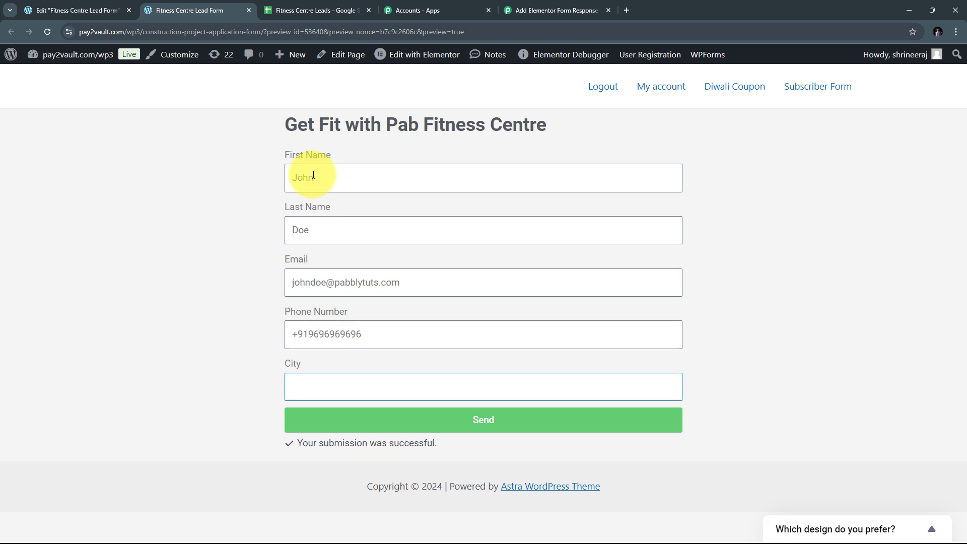
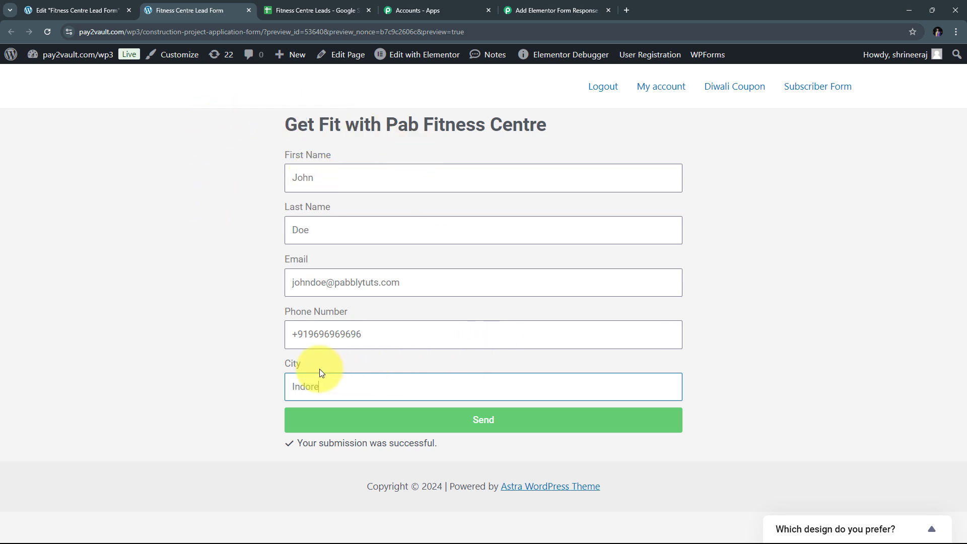
left_click(482, 420)
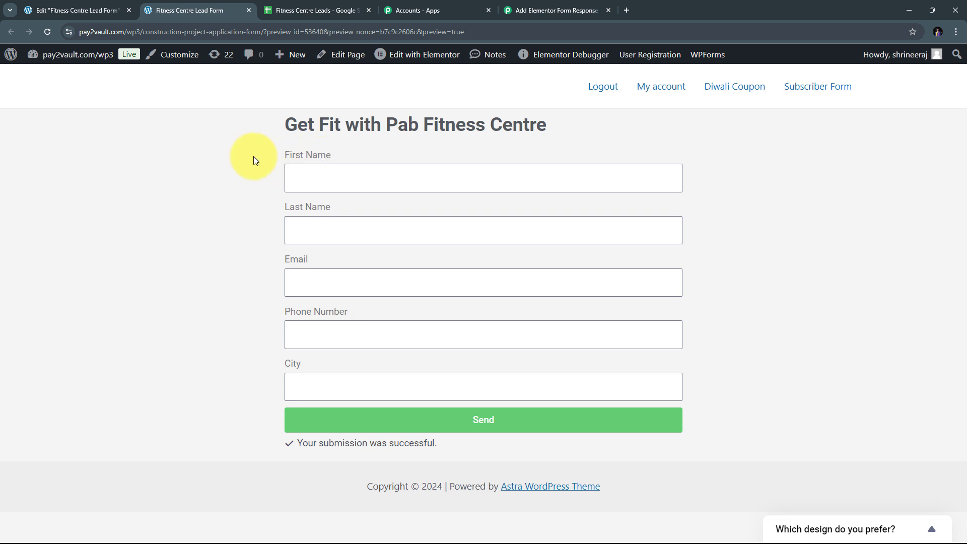
Step: Check the Indore lead in row 3 of Fitness Centre Leads, then go back to the Add Elementor Form Response workflow
left_click(307, 7)
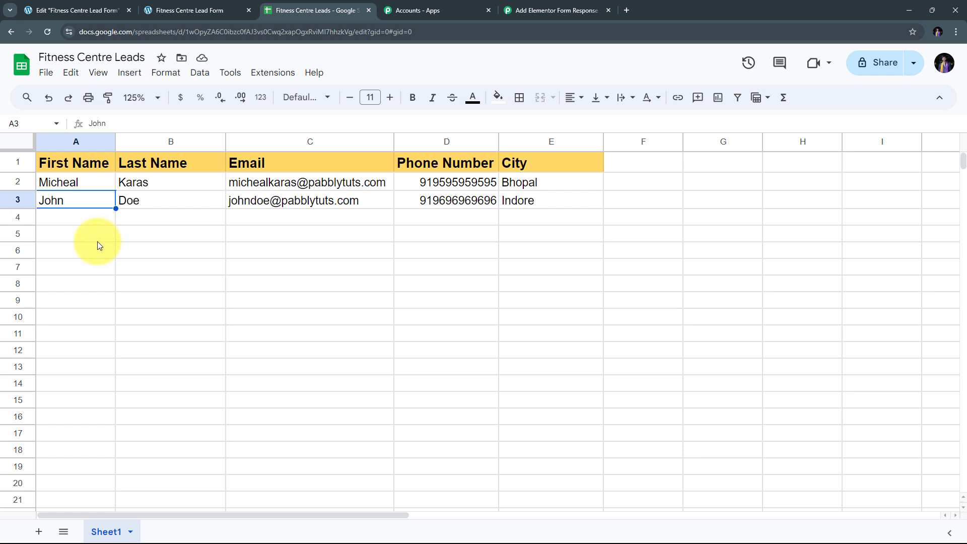
left_click(572, 11)
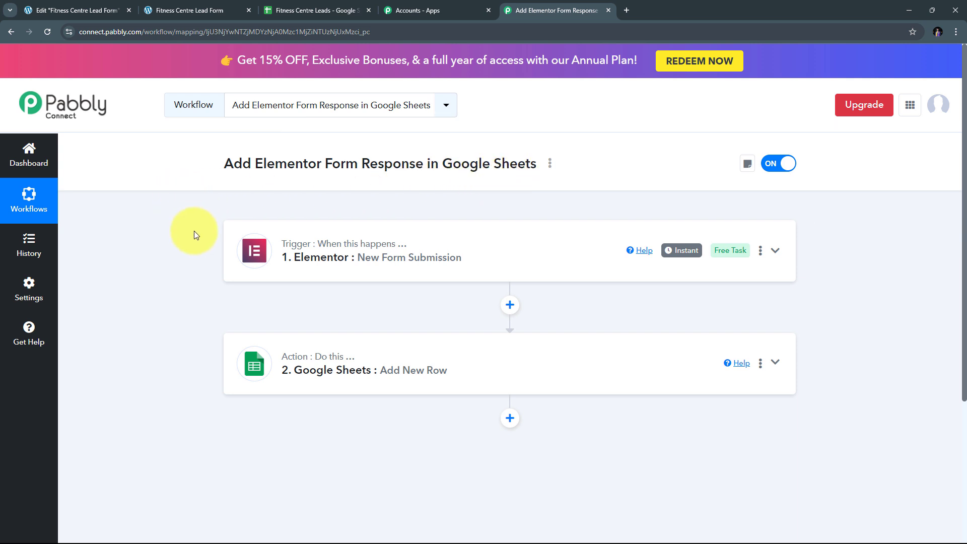
mouse_move(291, 250)
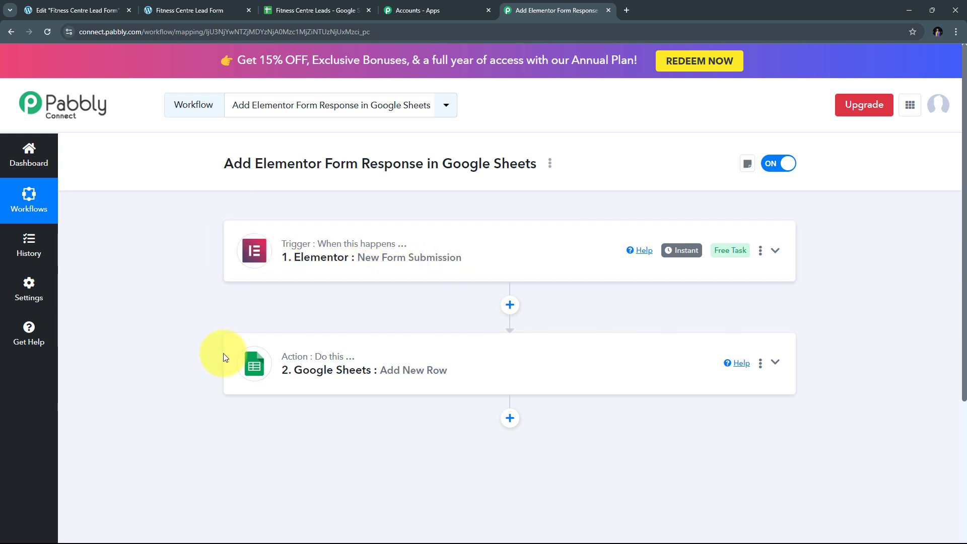
mouse_move(296, 363)
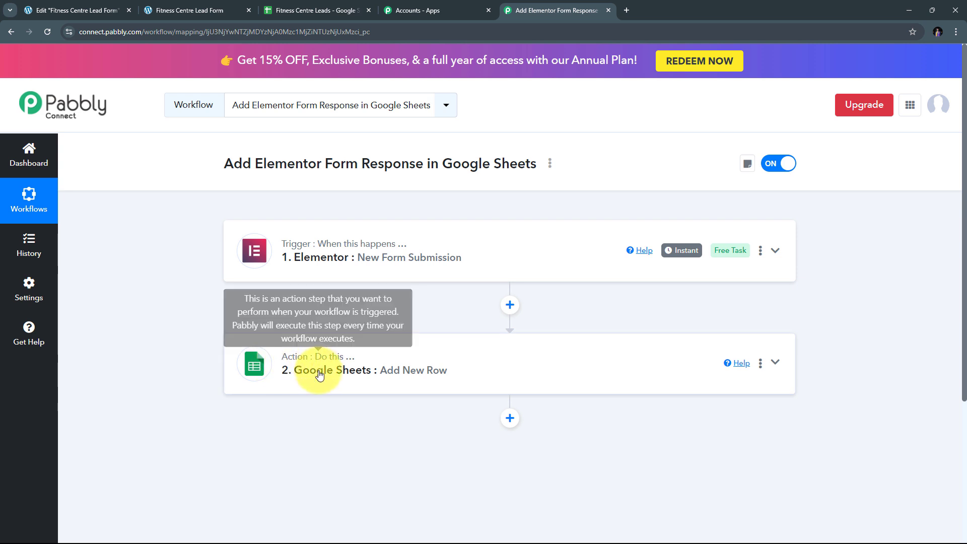